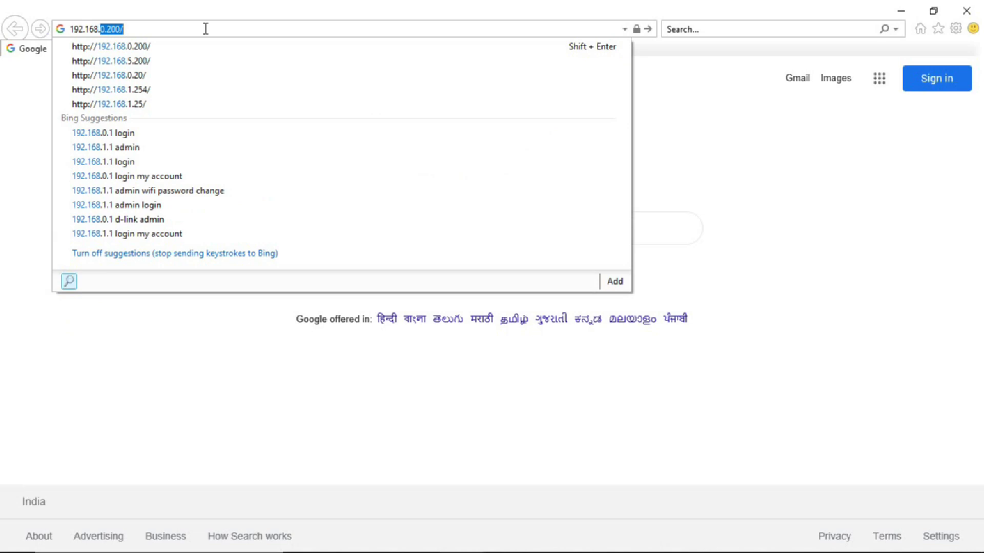
Load 192.168.100.1 and switch the login page to 中文 and back to English.
type("100.1")
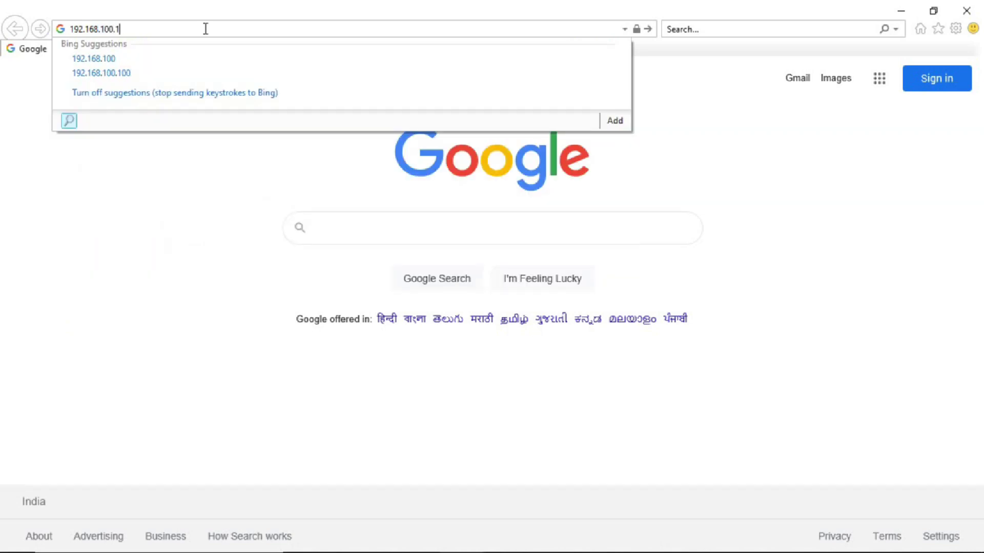
key("Return")
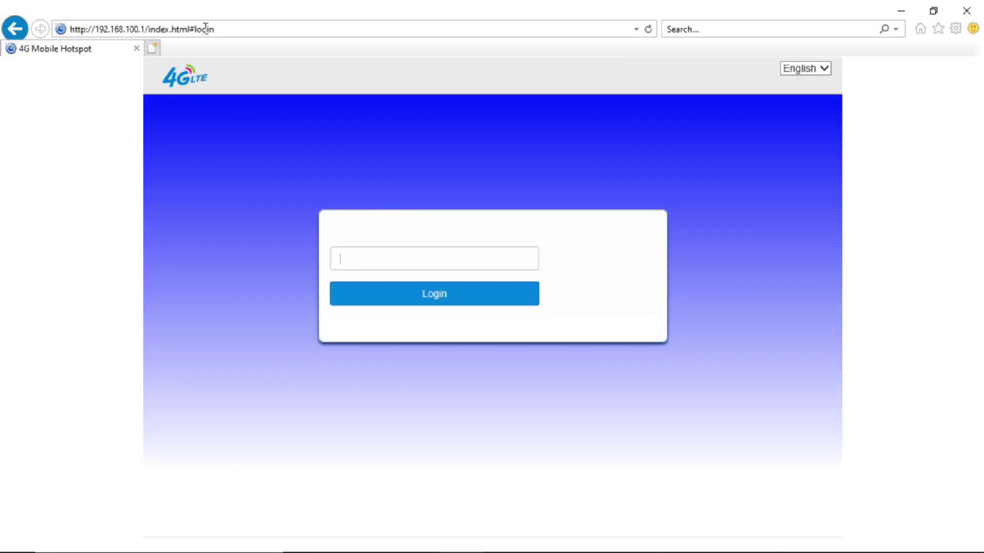
left_click(795, 68)
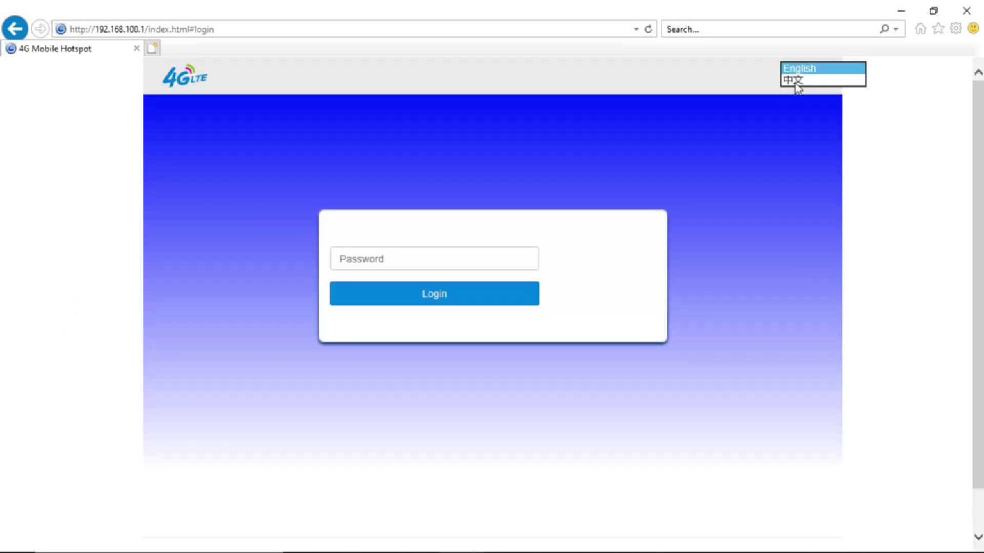
left_click(795, 81)
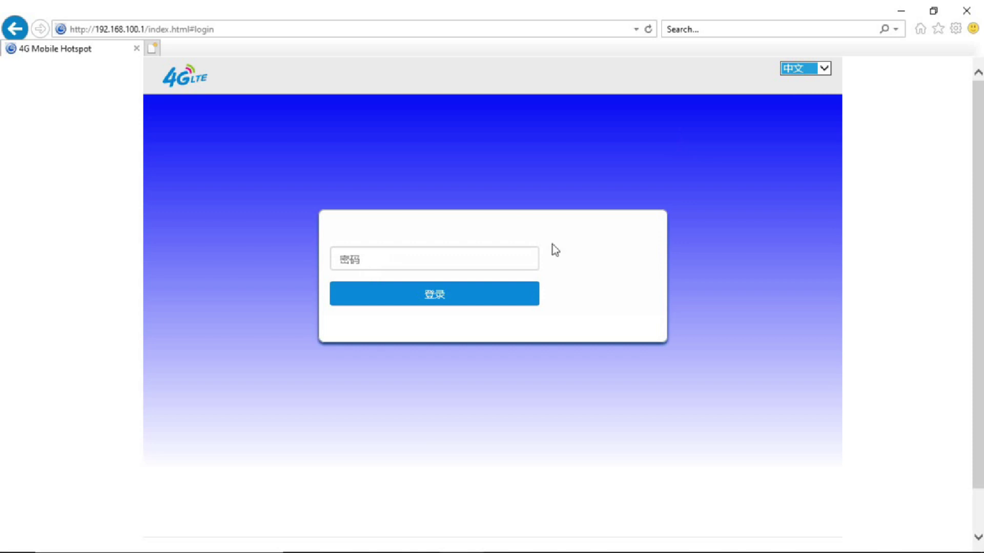
left_click(803, 69)
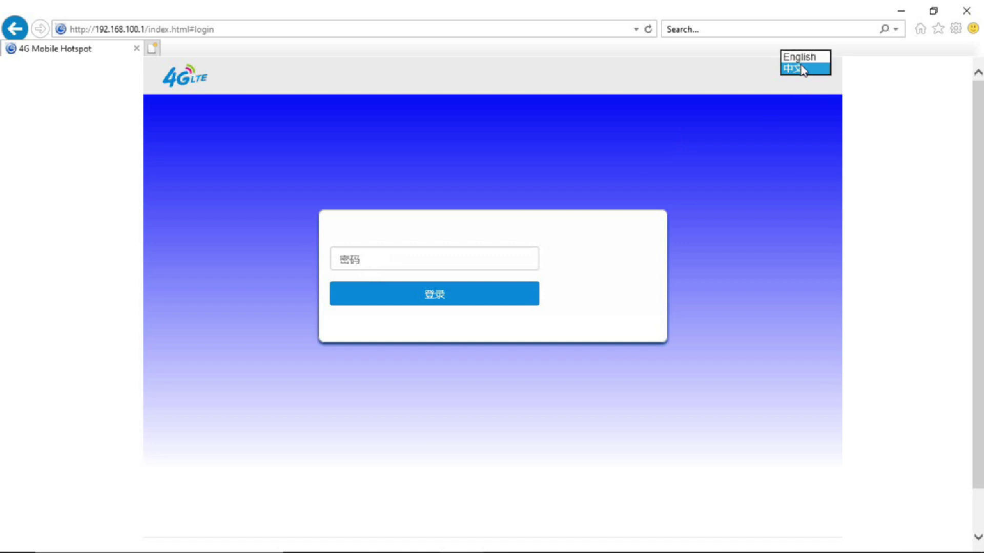
left_click(797, 57)
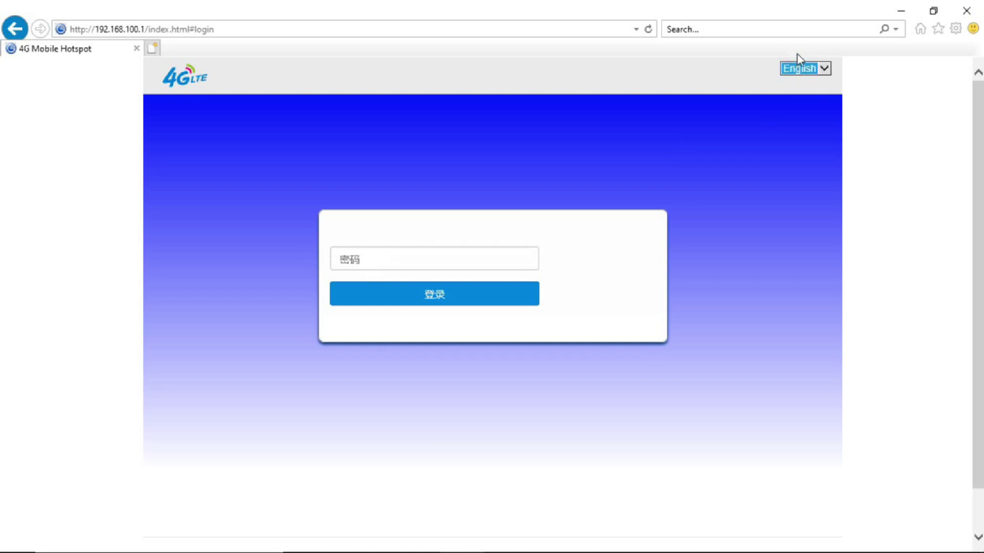
Log in to the router with the admin password.
left_click(360, 261)
type("admin")
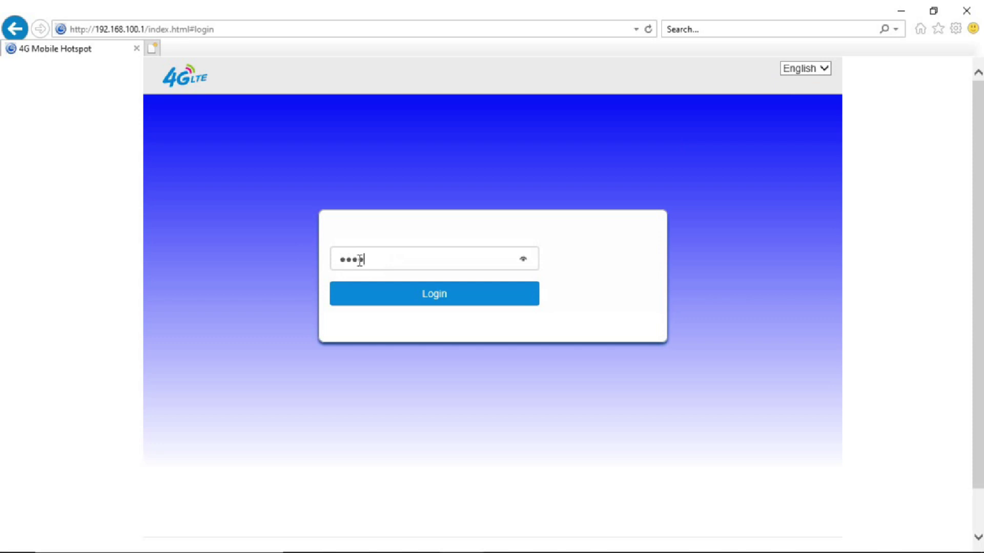
left_click(393, 301)
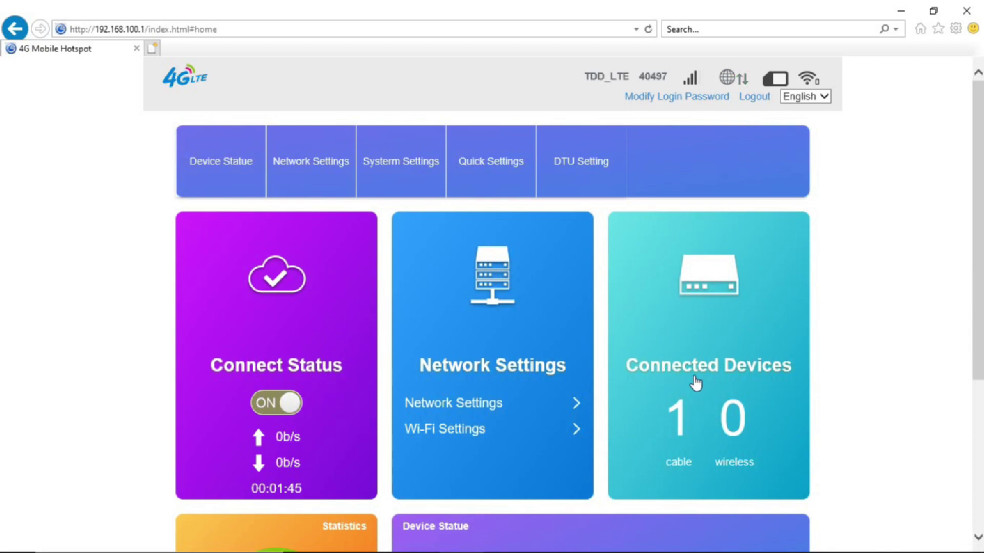
left_click(723, 380)
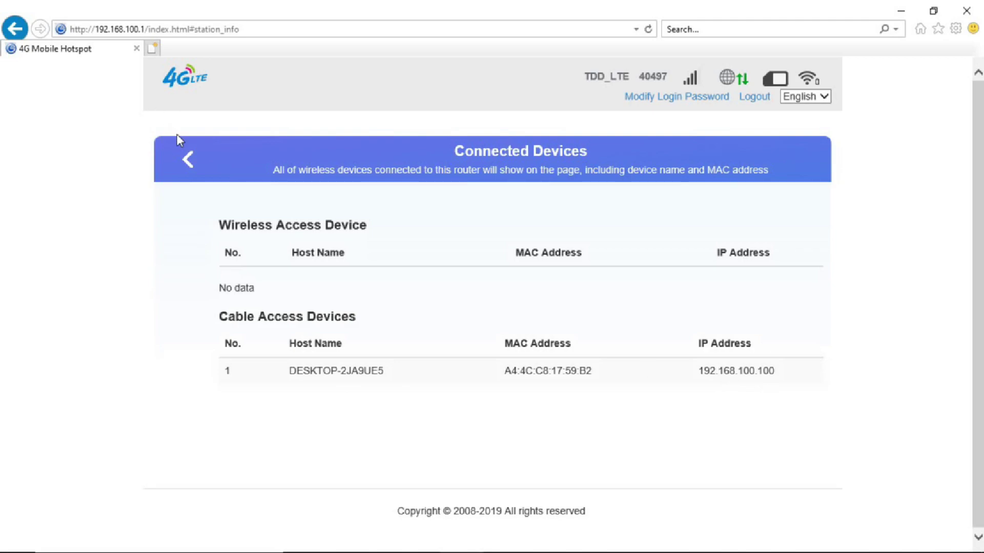
left_click(188, 159)
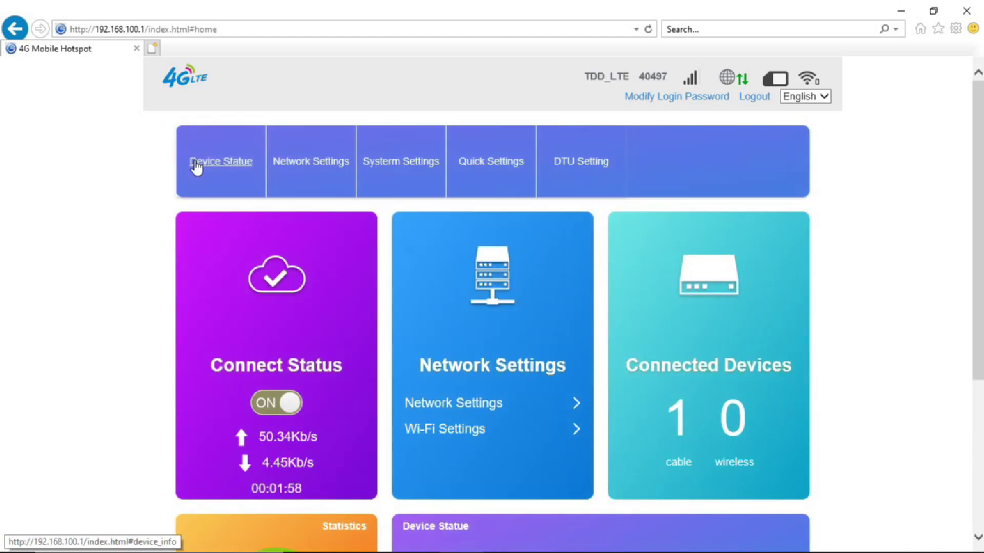
left_click(324, 173)
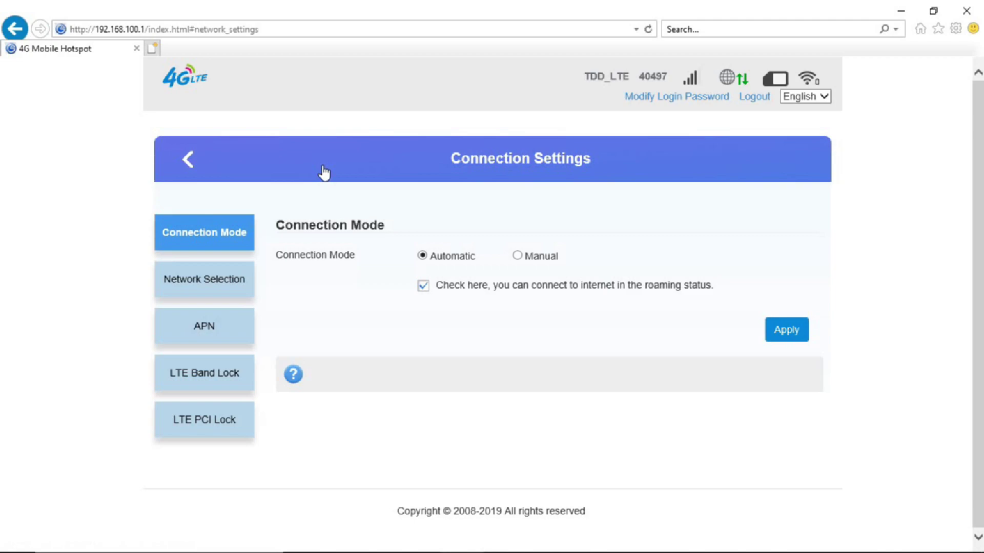
left_click(177, 280)
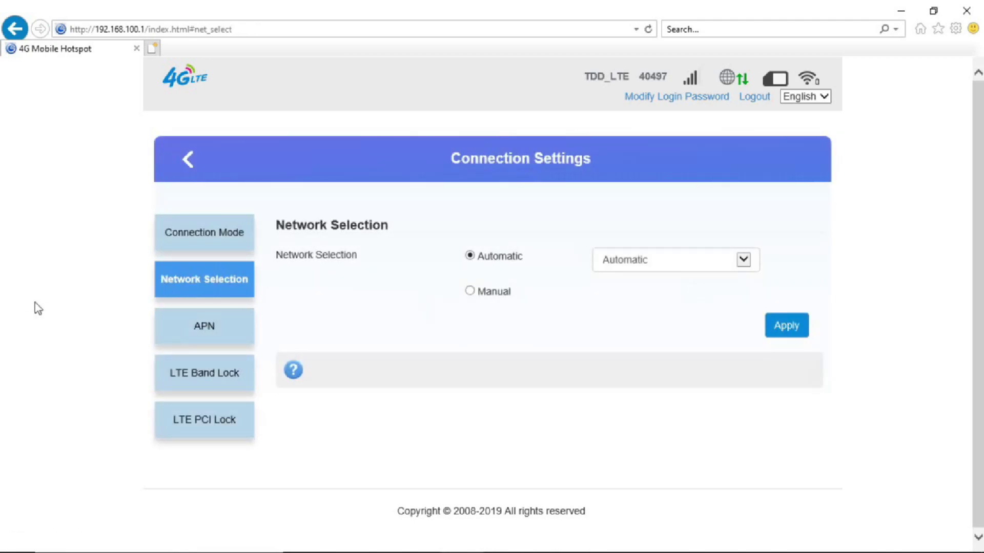
left_click(185, 387)
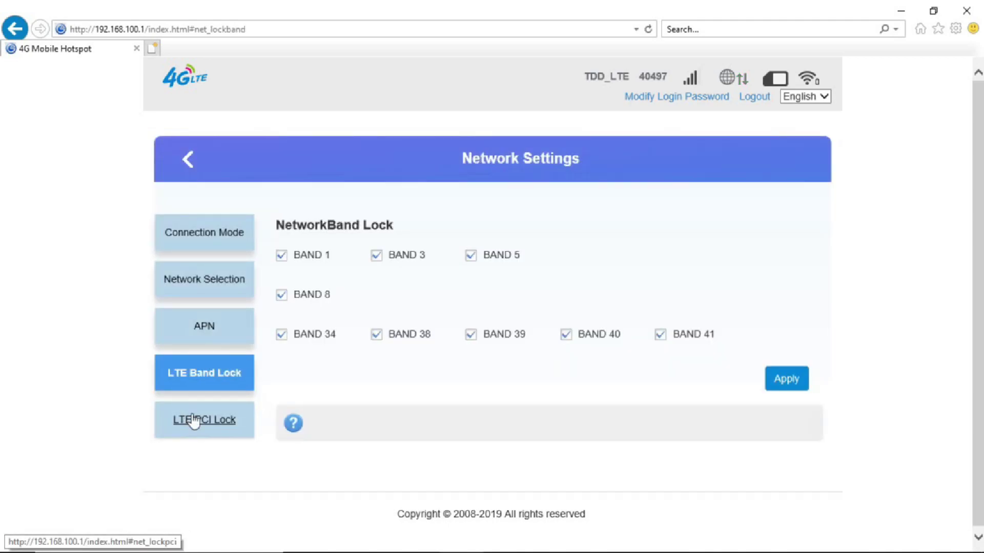
left_click(193, 420)
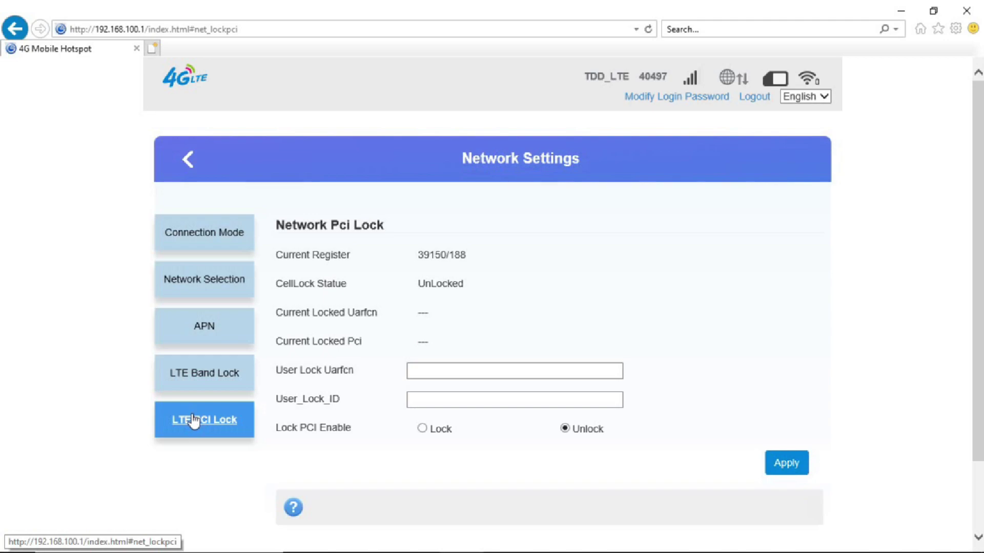
left_click(206, 245)
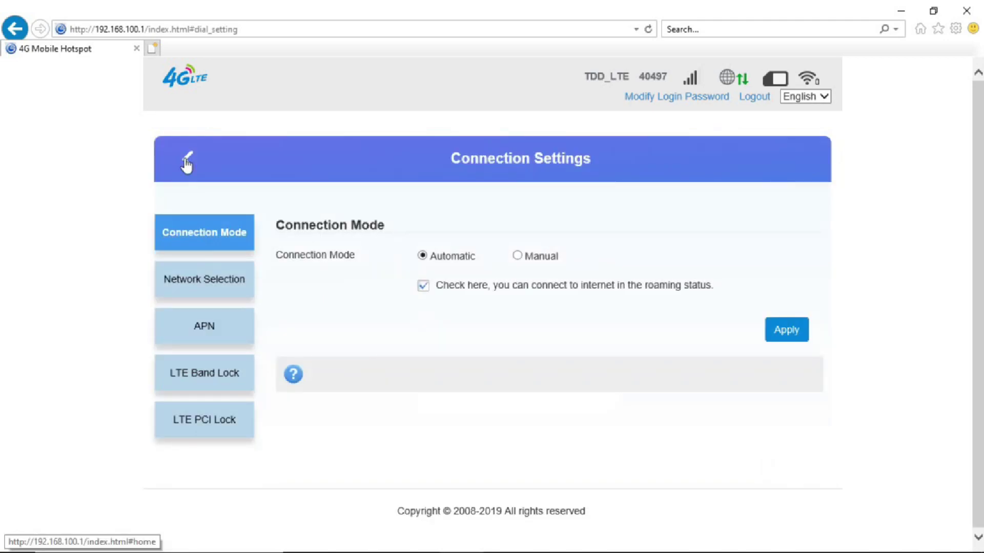
left_click(187, 160)
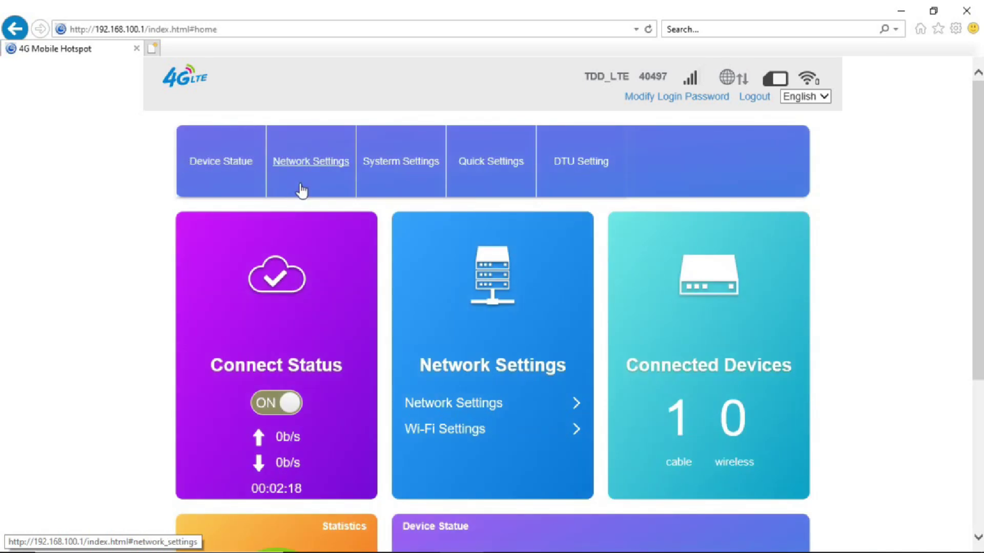
left_click(325, 176)
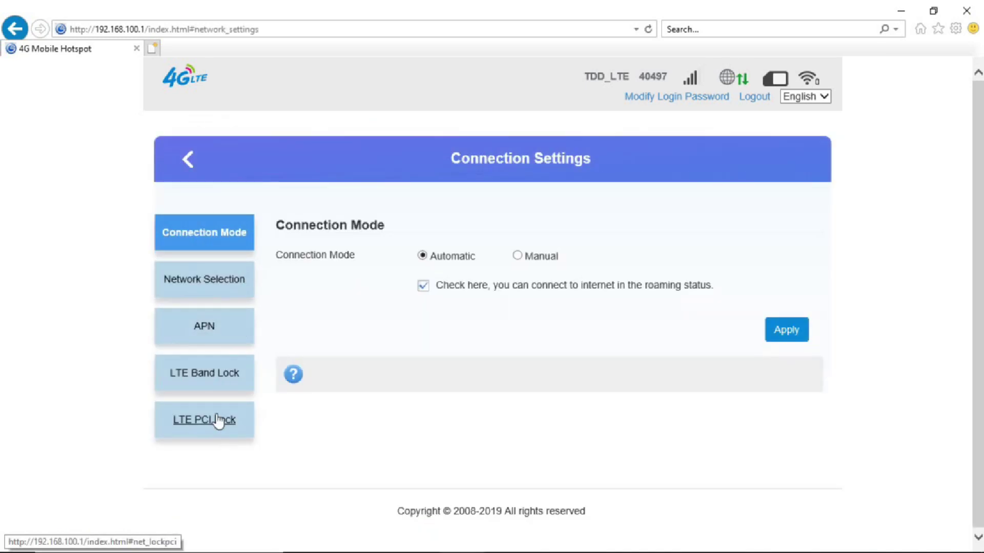
left_click(186, 171)
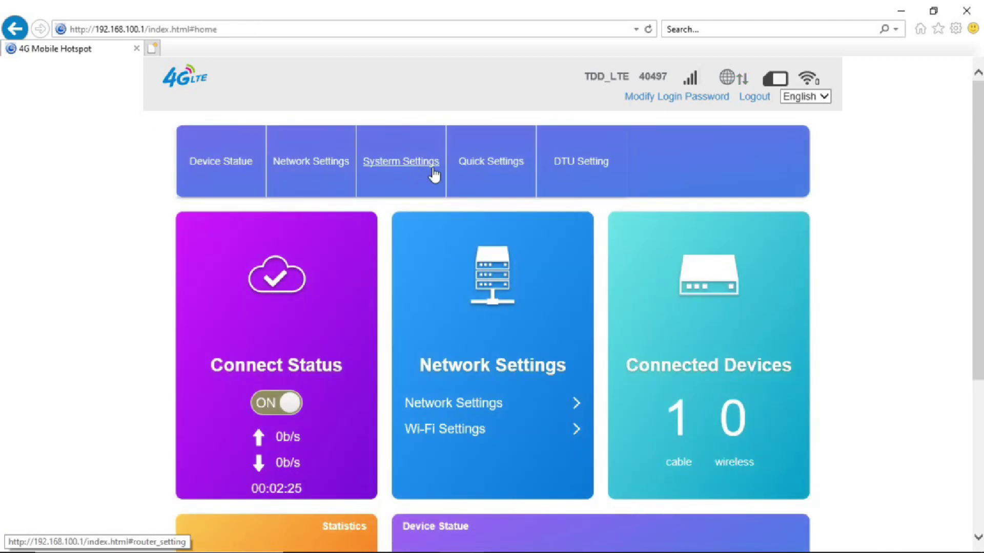
Change the router's LAN IP address to 192.168.1.2 in System Settings.
left_click(433, 176)
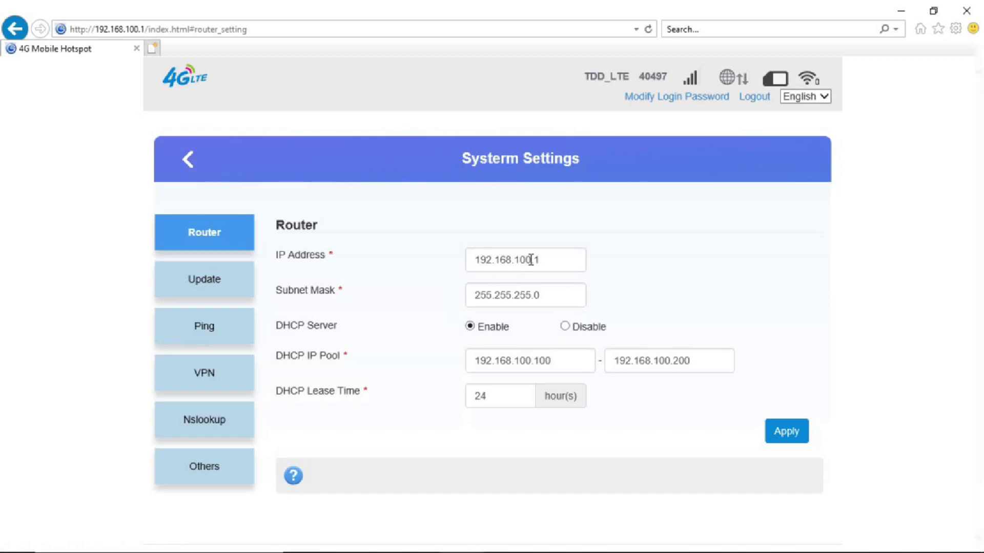
left_click(531, 260)
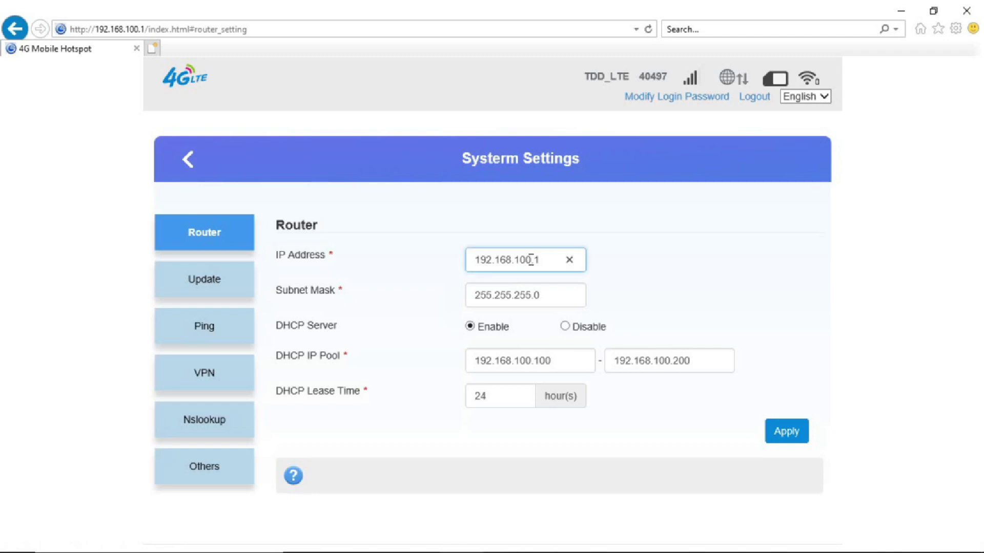
key("Delete")
key("Delete")
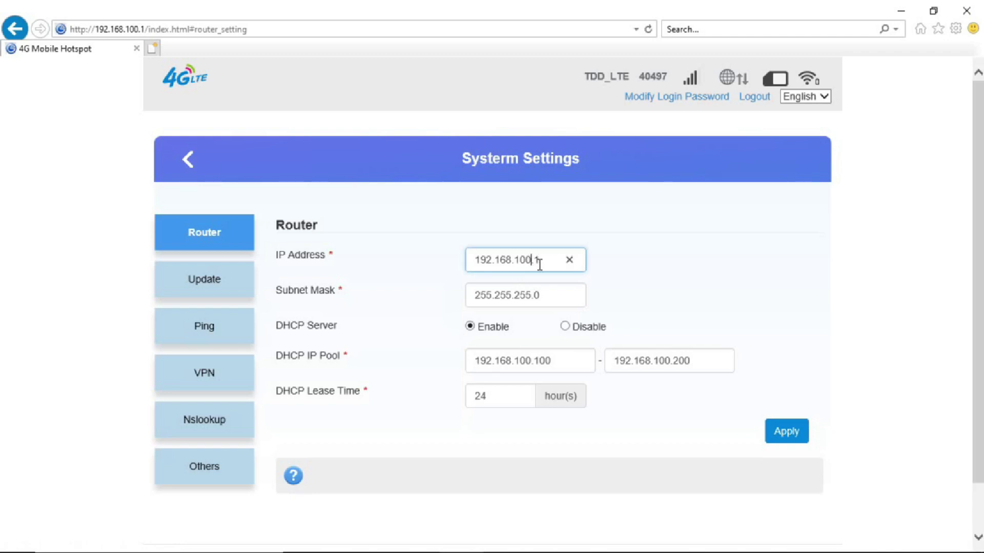
key("BackSpace")
key("BackSpace")
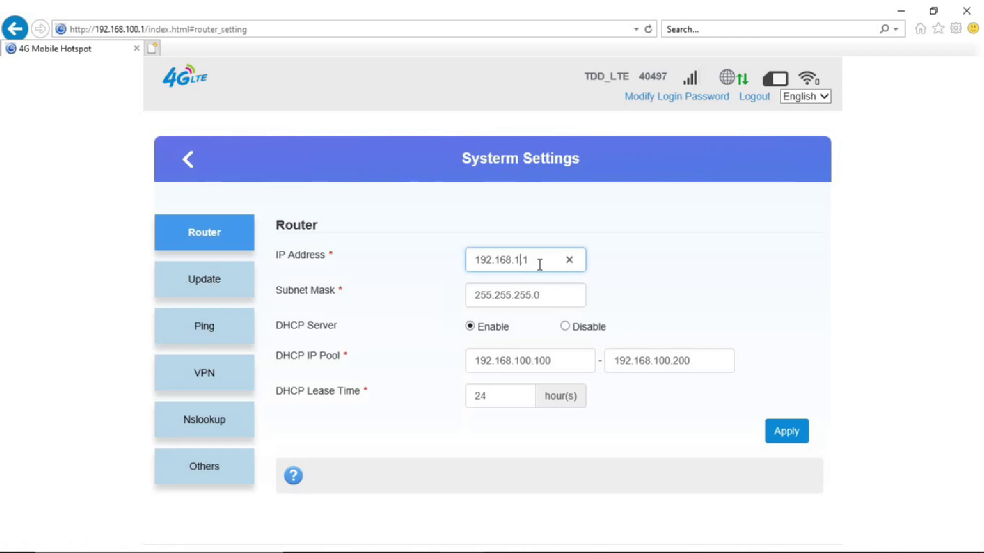
type(".")
left_click(550, 294)
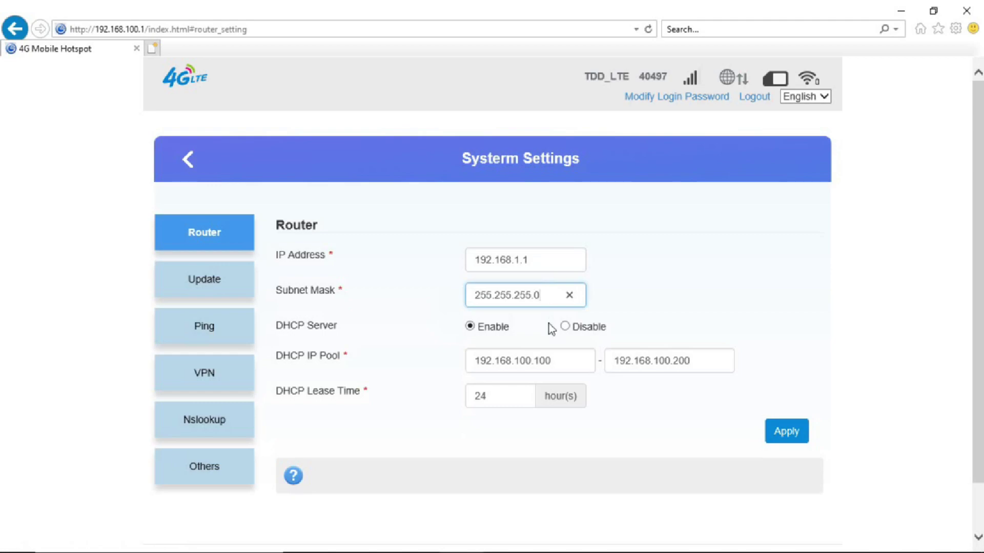
left_click(531, 260)
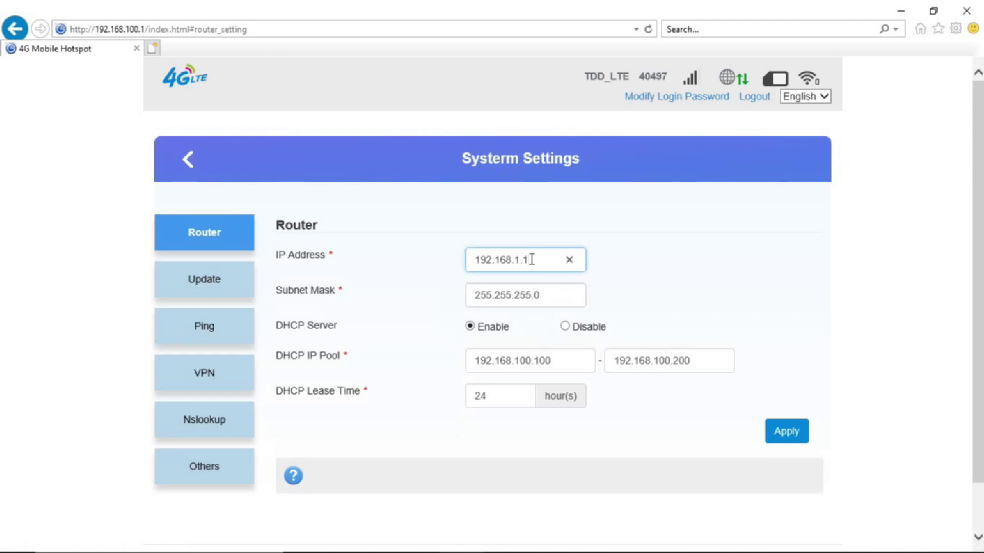
key("BackSpace")
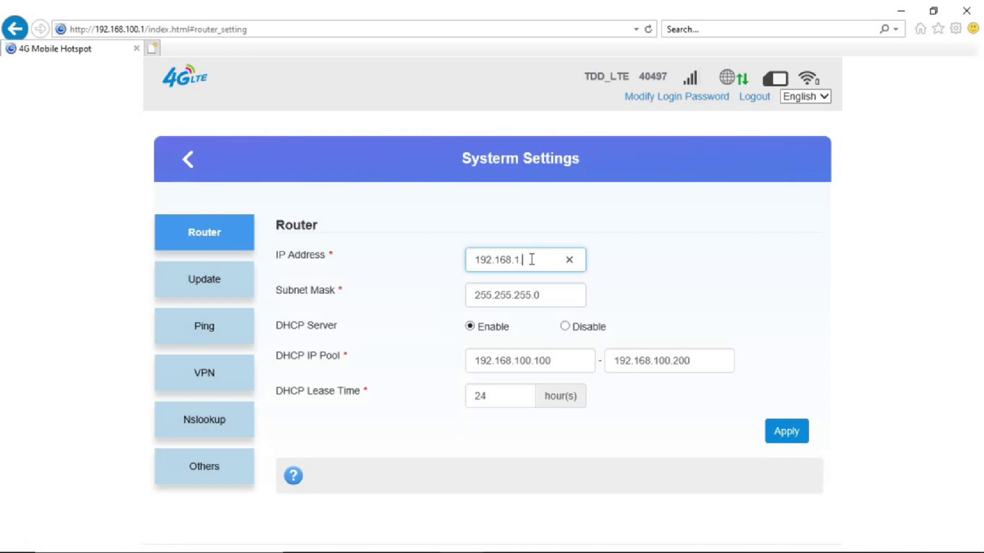
type("2")
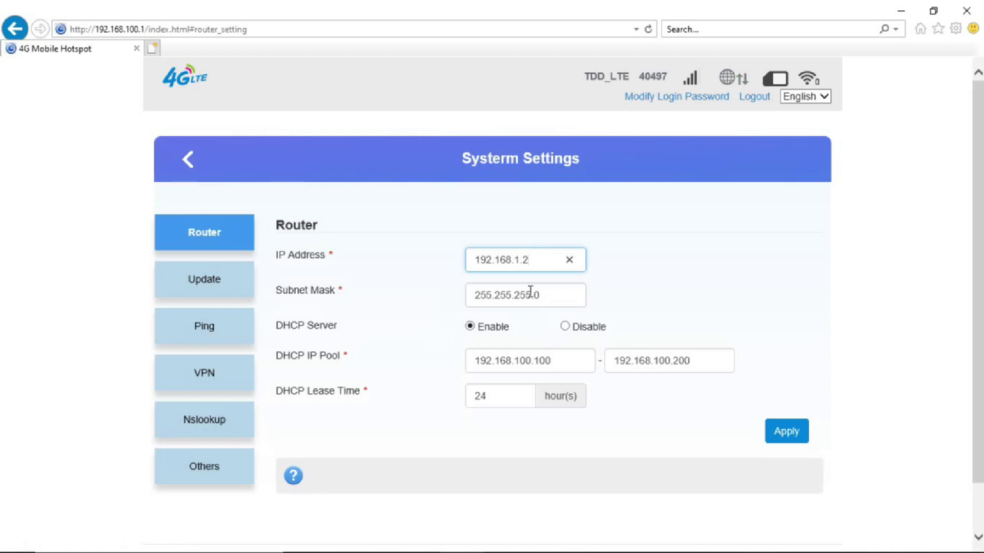
Set the DHCP pool to 192.168.1.1–192.168.1.200 and apply the settings.
left_click(530, 361)
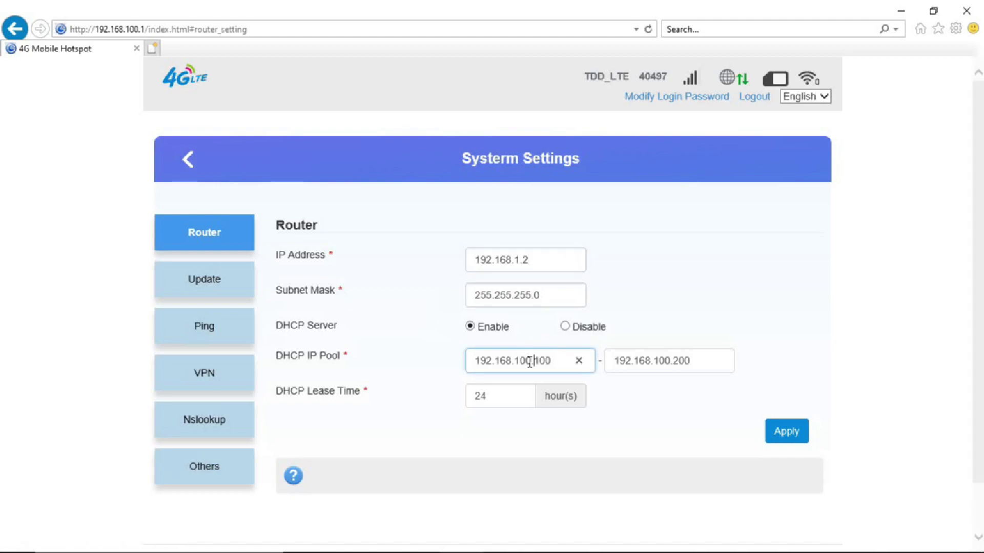
key("BackSpace")
key("BackSpace")
key("BackSpace")
key("BackSpace")
key("BackSpace")
key("BackSpace")
key("BackSpace")
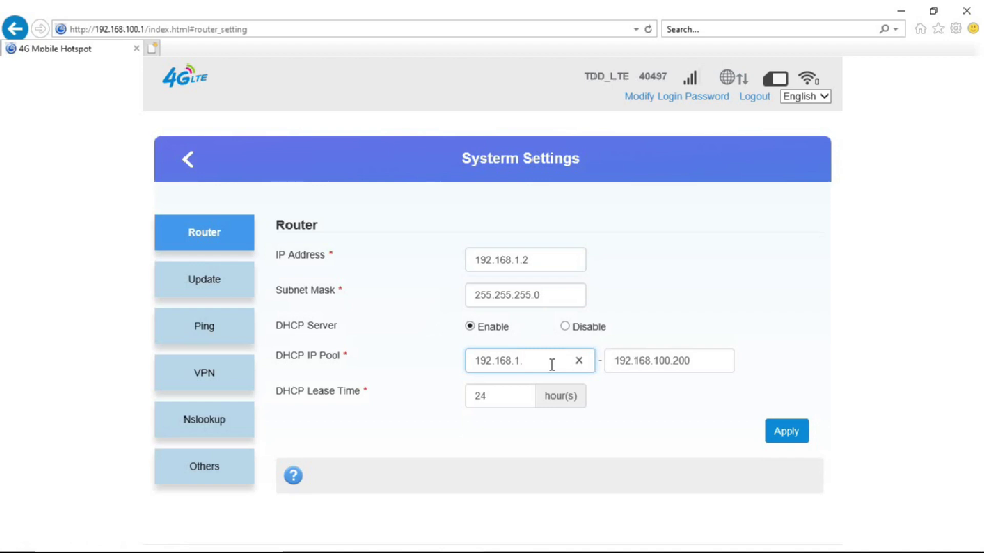
type("1.1")
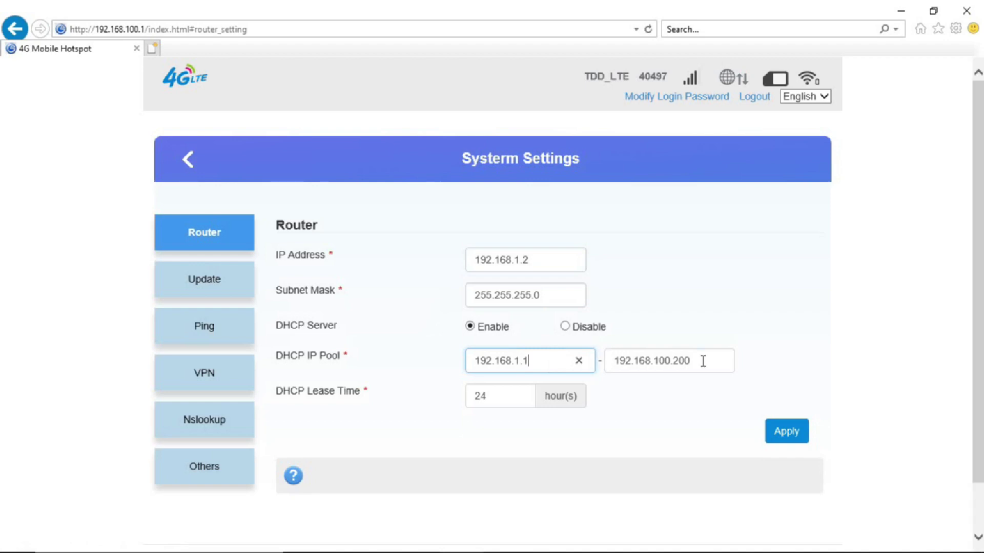
left_click(703, 361)
key("BackSpace")
key("BackSpace")
key("BackSpace")
key("BackSpace")
key("BackSpace")
key("BackSpace")
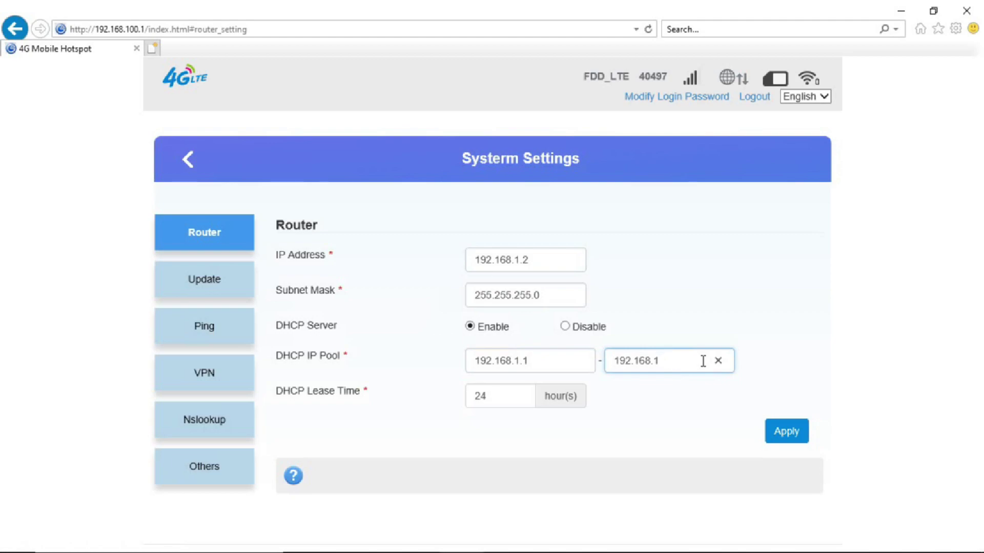
type(".200")
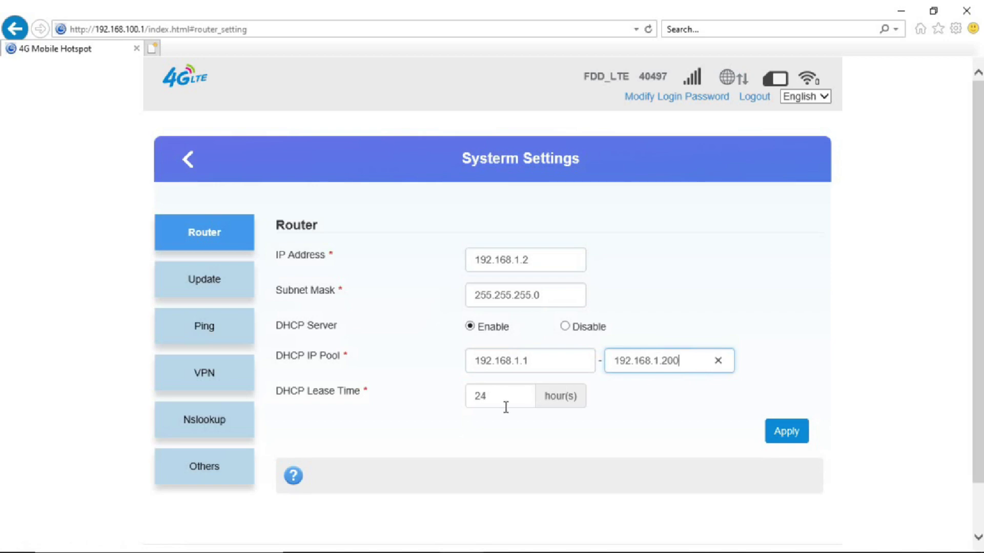
left_click(777, 441)
Set the SNTP time zone to (GMT+05:30) Madras, Calcutta, Mumbai, New Delhi and apply.
left_click(203, 326)
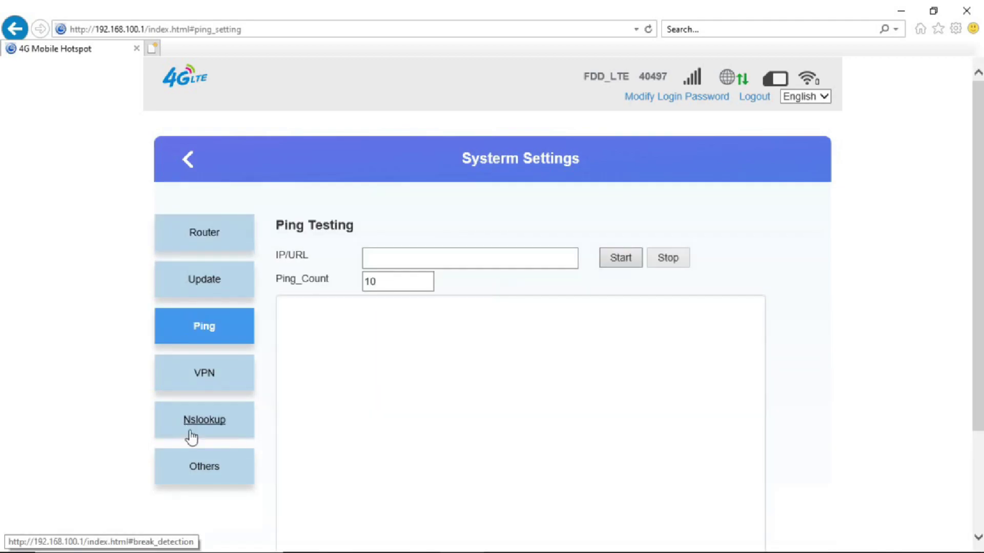
left_click(204, 468)
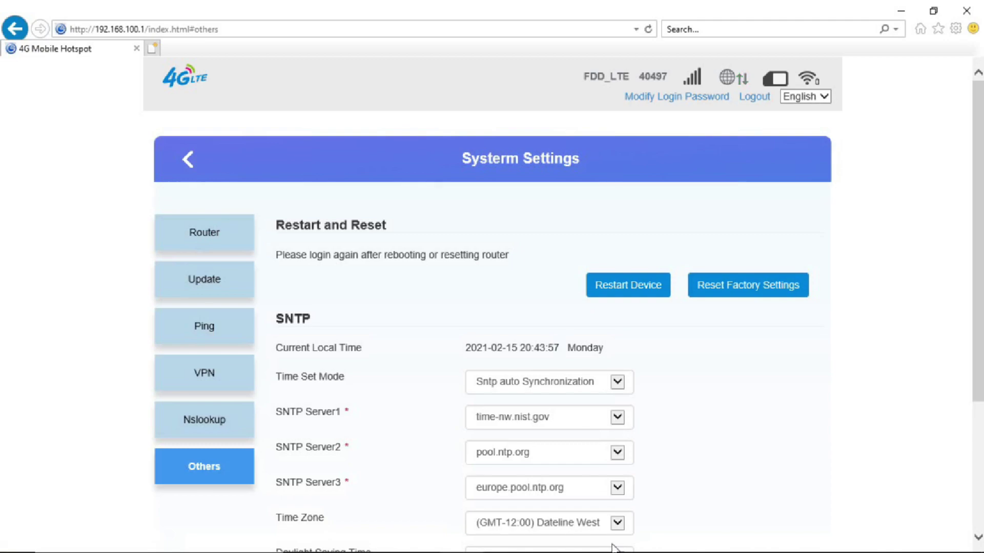
left_click(618, 523)
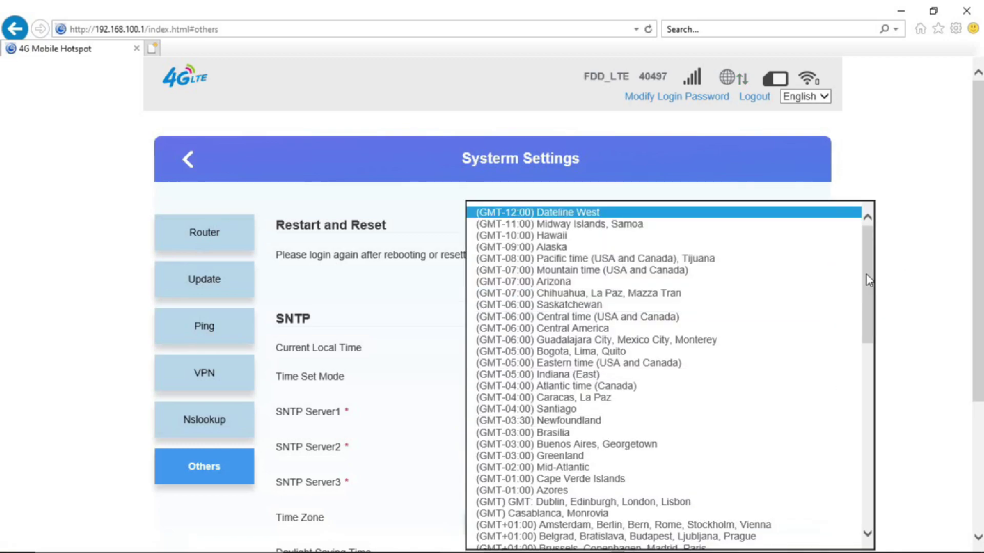
left_click_drag(866, 274, 877, 361)
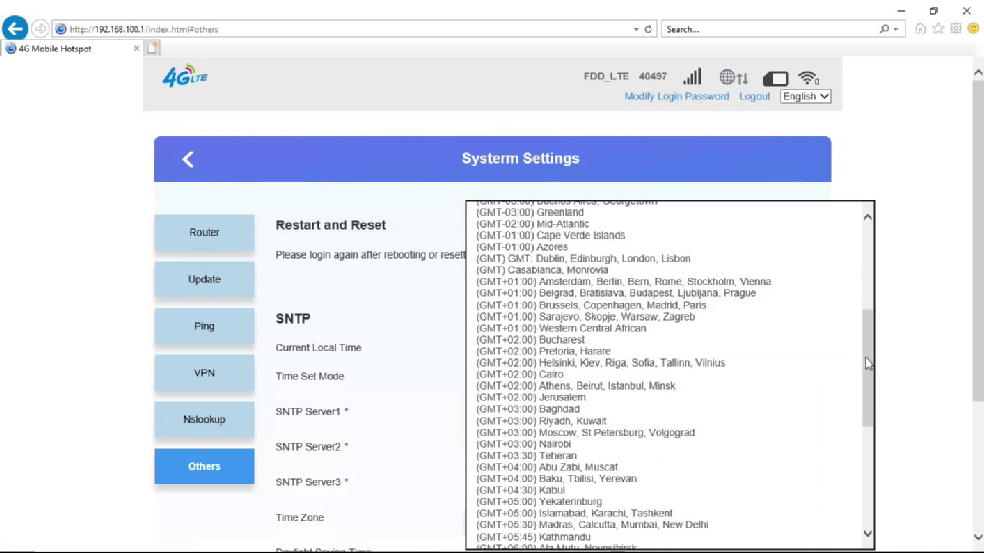
left_click(650, 525)
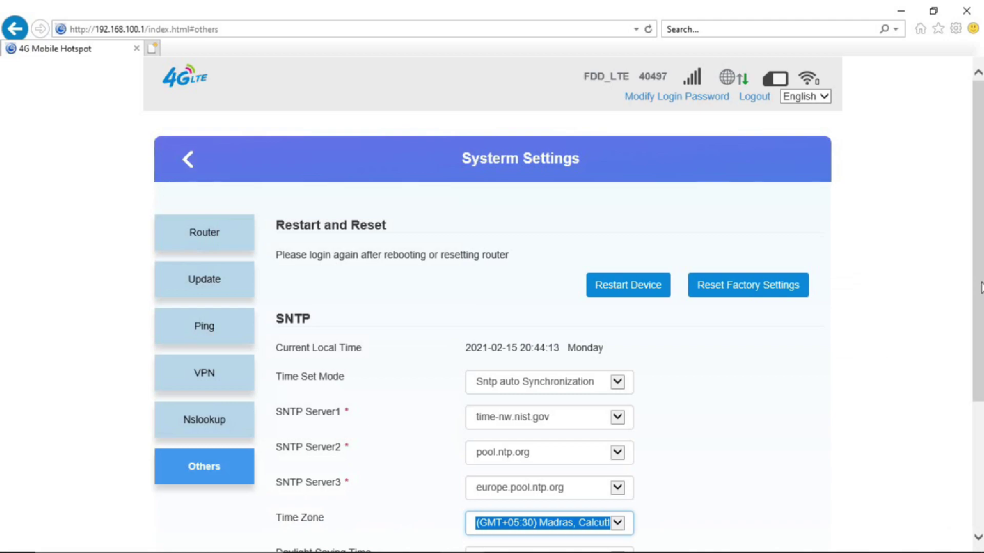
scroll(979, 287, "down", 4)
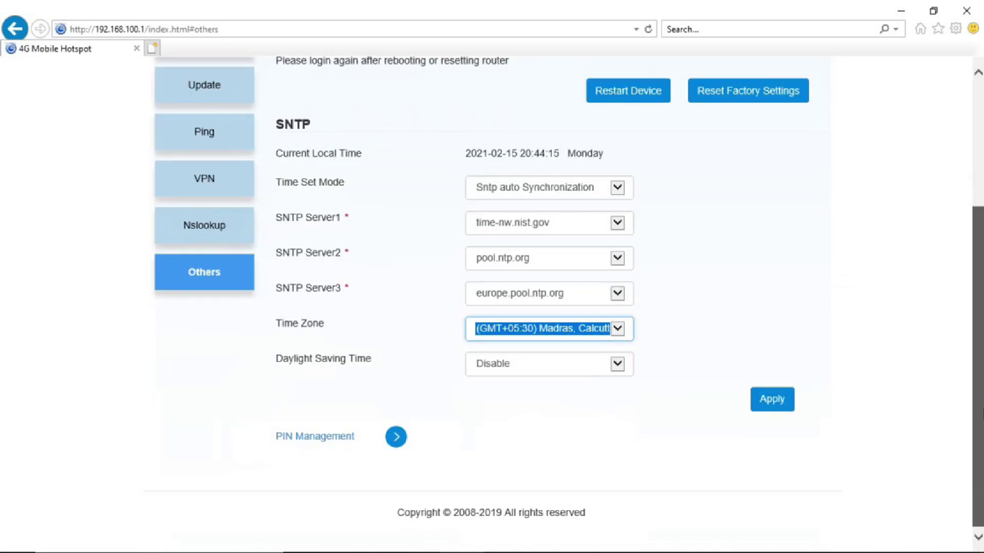
scroll(980, 415, "down", 1)
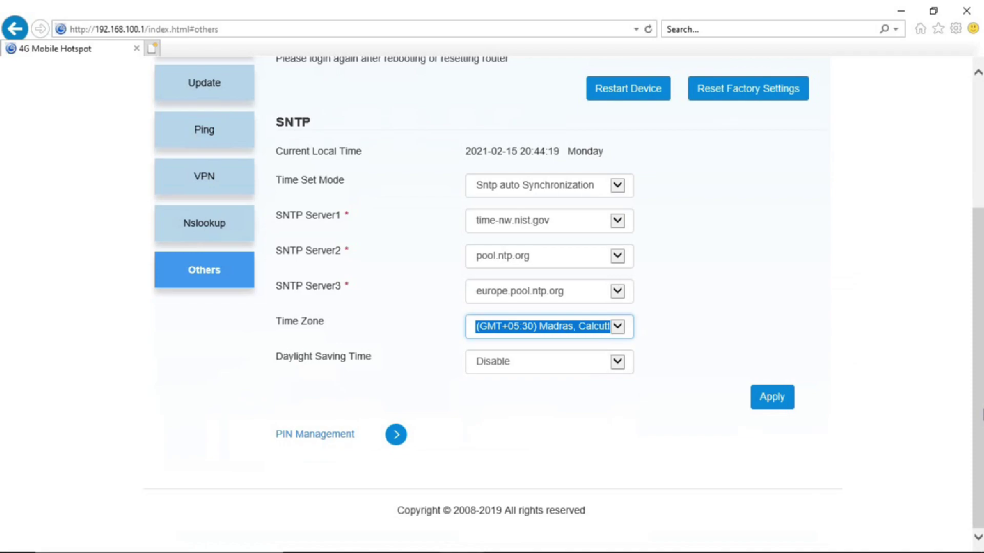
left_click(772, 401)
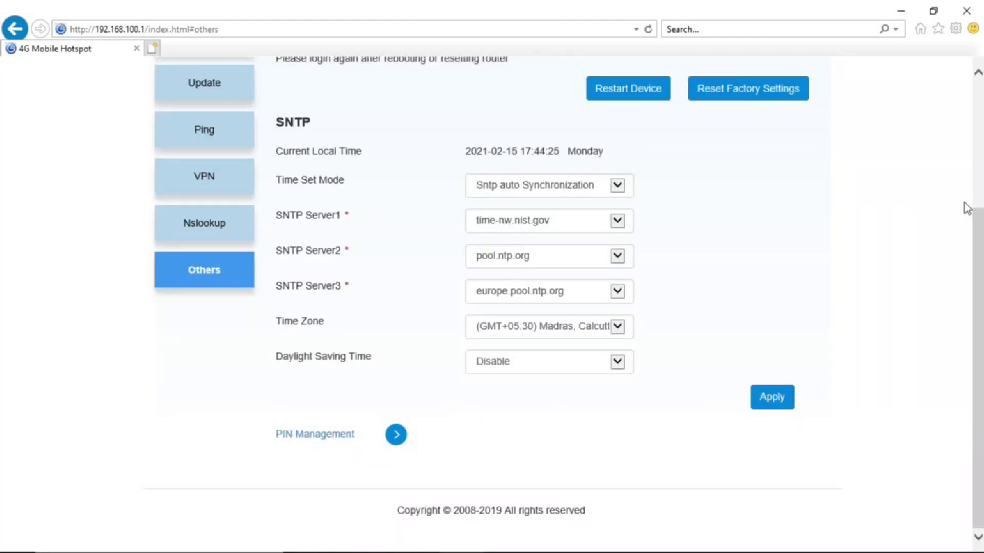
left_click_drag(975, 231, 952, 74)
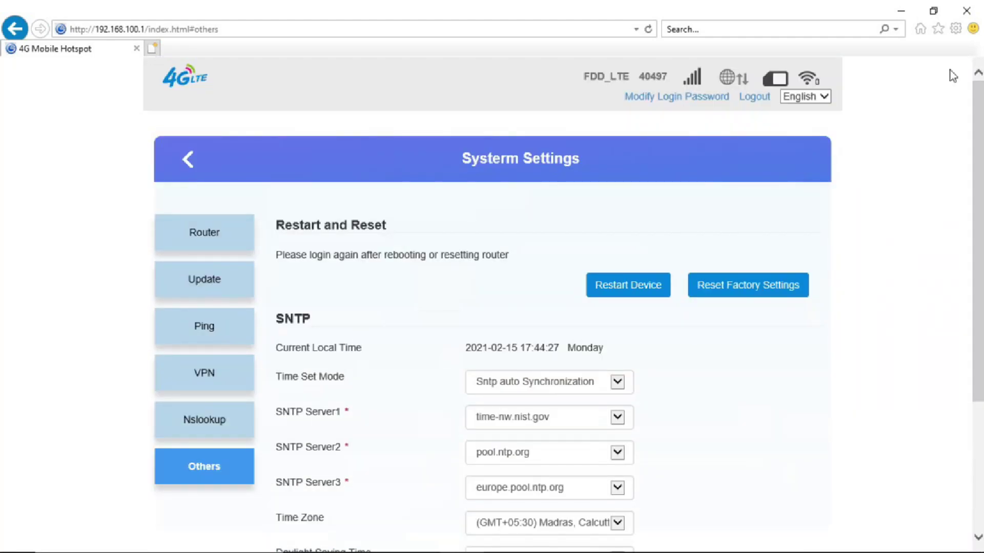
left_click(186, 157)
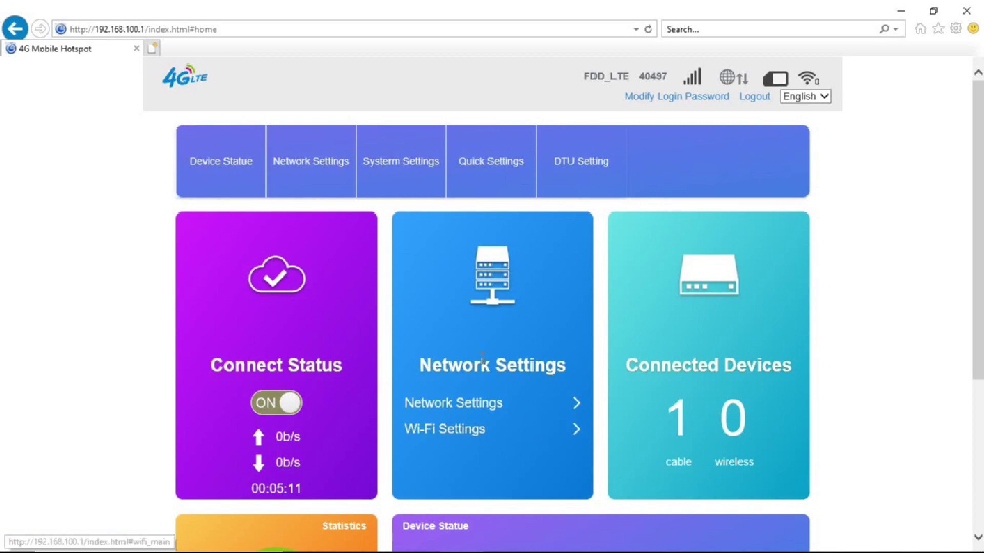
Replace the Wi-Fi network name MAS-TEL_4e80 with Vimal-wifi.
left_click(495, 409)
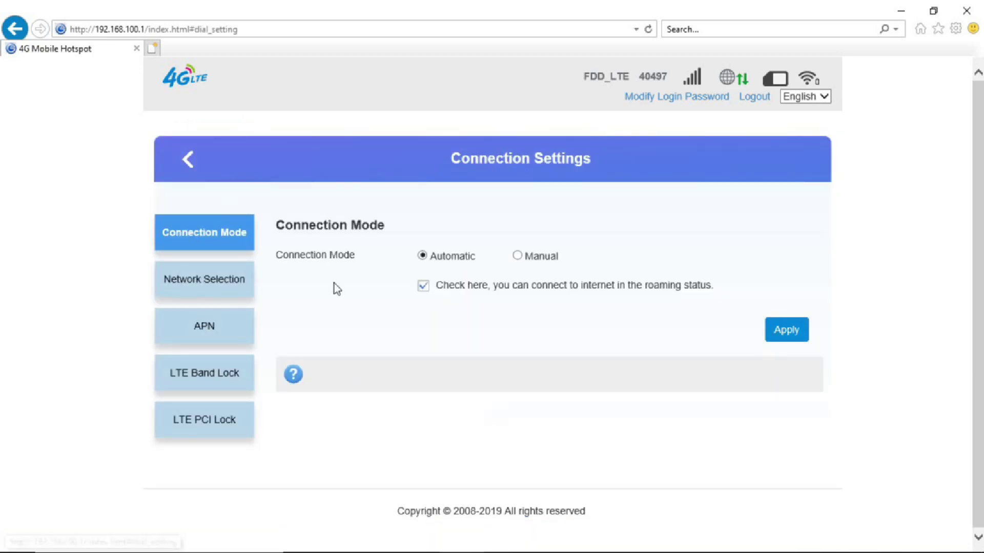
left_click(186, 175)
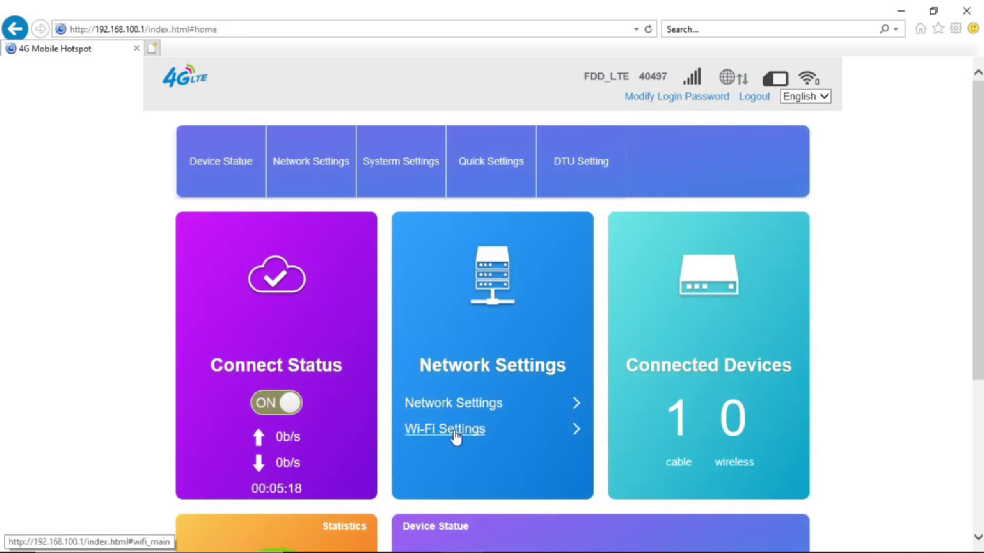
left_click(455, 436)
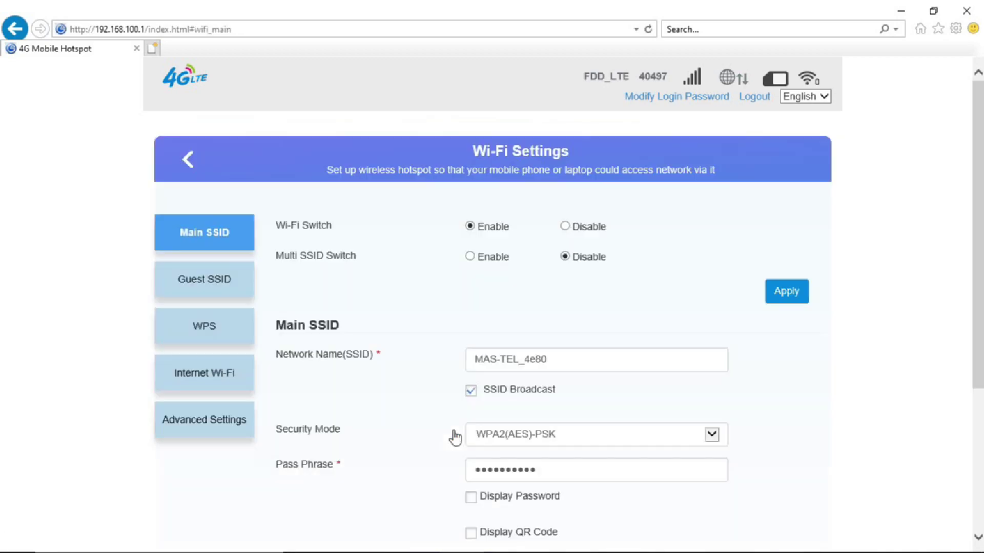
left_click(546, 362)
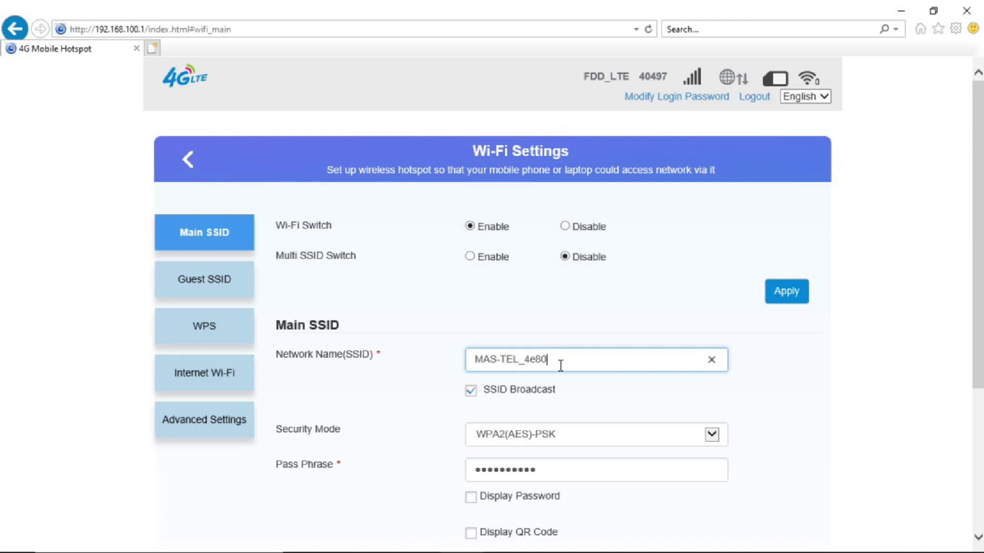
key("BackSpace")
key("BackSpace")
key("BackSpace")
key("BackSpace")
key("BackSpace")
key("BackSpace")
key("BackSpace")
key("BackSpace")
key("BackSpace")
key("BackSpace")
key("BackSpace")
key("BackSpace")
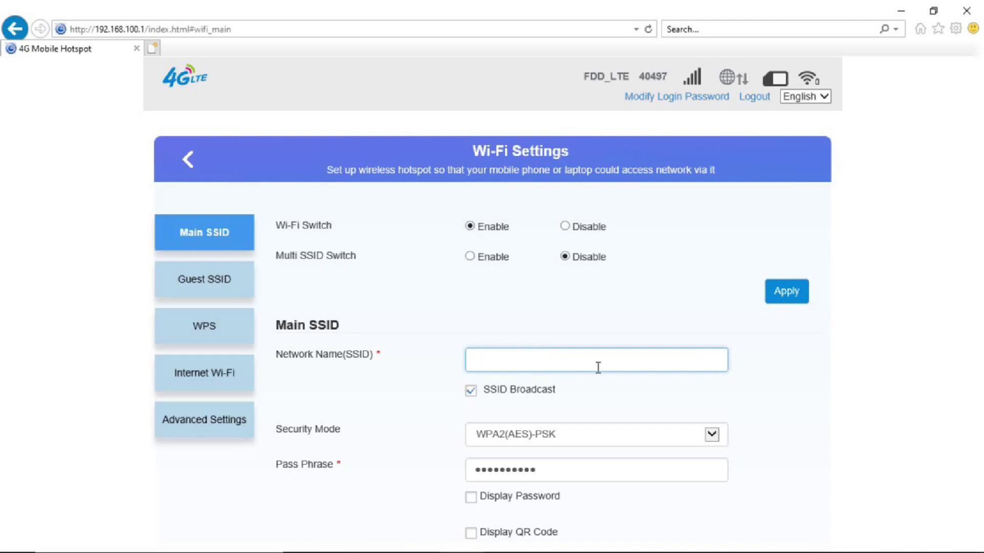
type("Vimal-wifi")
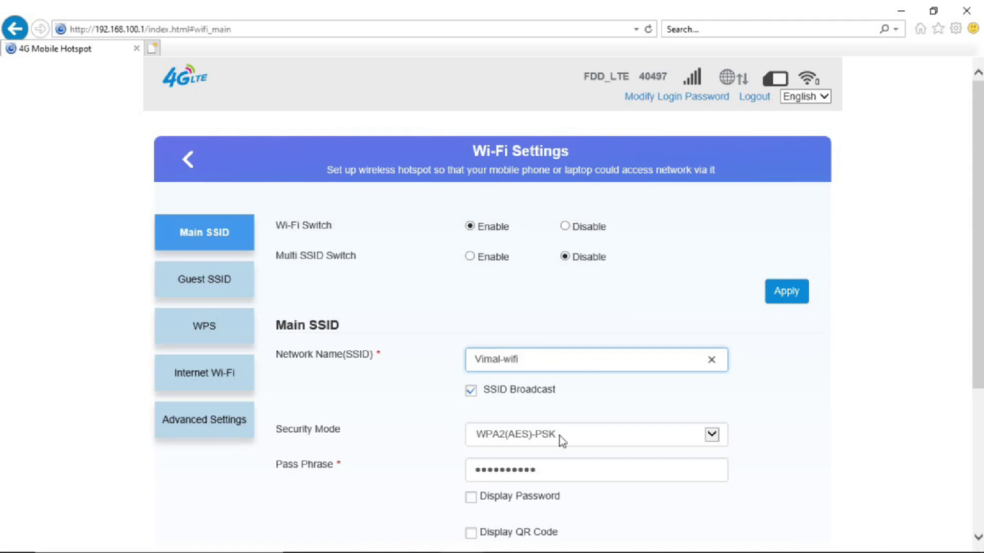
Enter a new Wi-Fi pass phrase, check it, and apply, confirming the reconnect warning.
left_click_drag(571, 463, 453, 482)
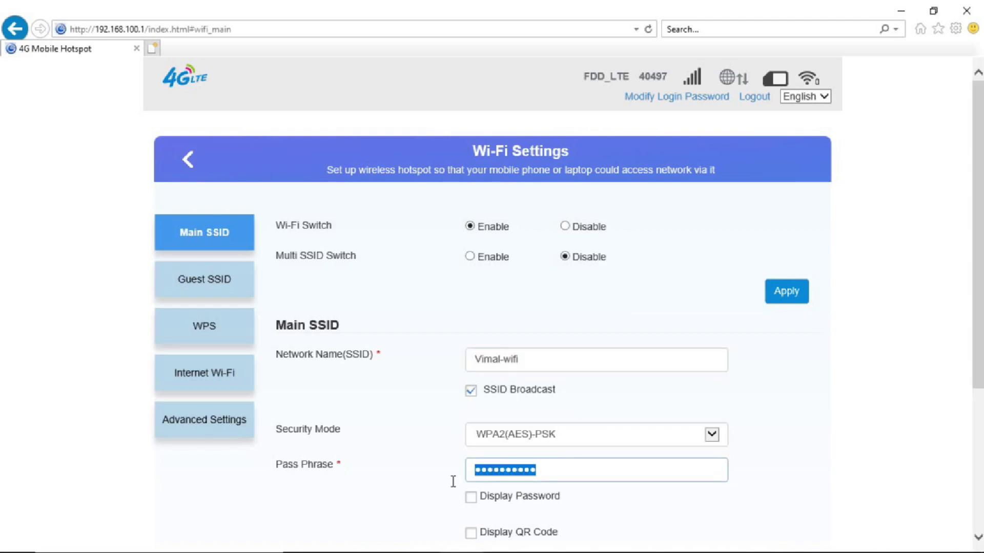
type("•••")
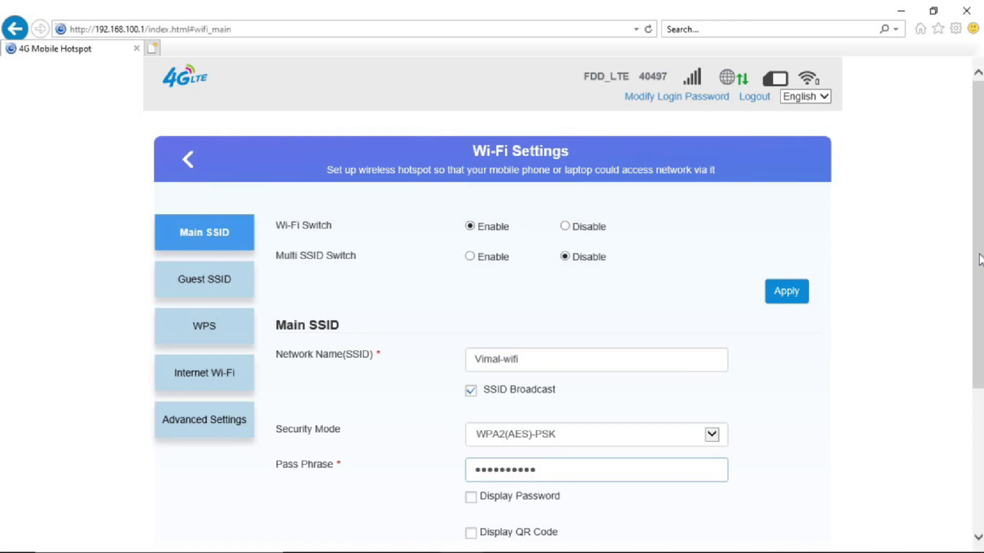
scroll(980, 259, "down", 3)
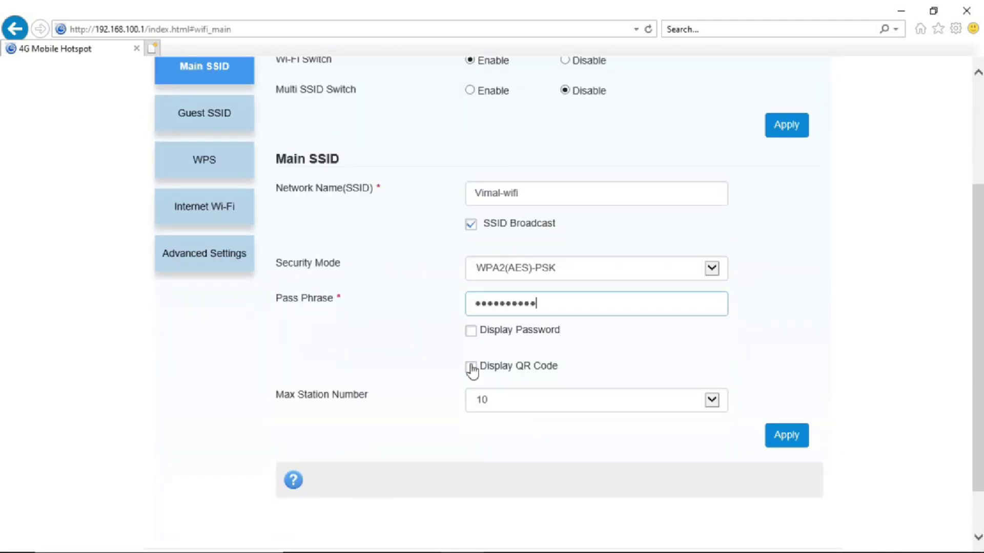
left_click(474, 340)
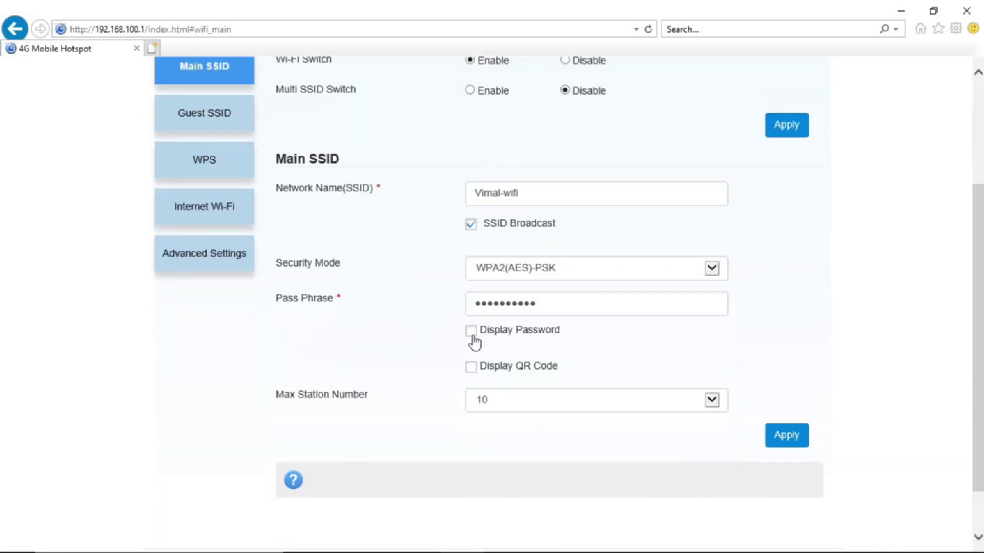
left_click(472, 334)
left_click(471, 334)
left_click(471, 332)
left_click(471, 333)
left_click(781, 442)
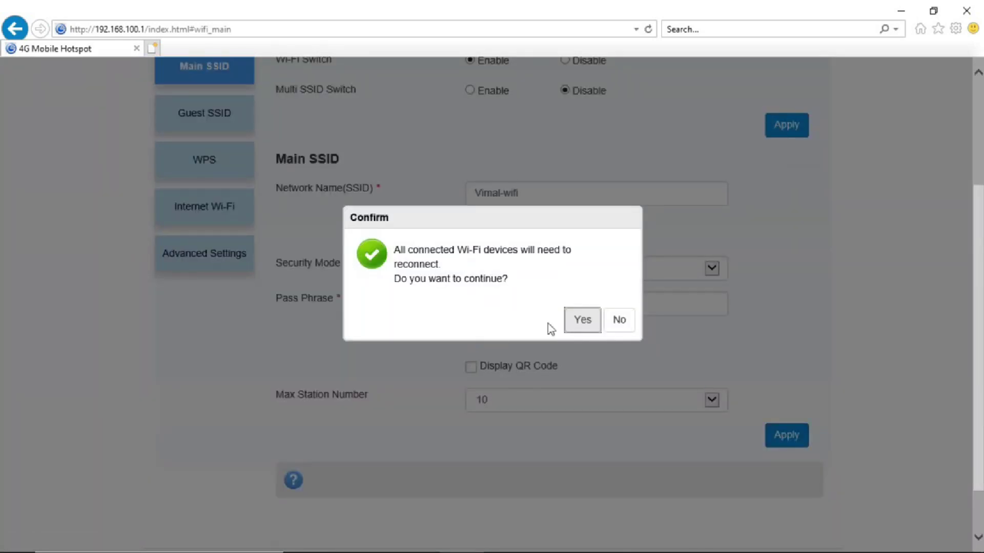
left_click(580, 324)
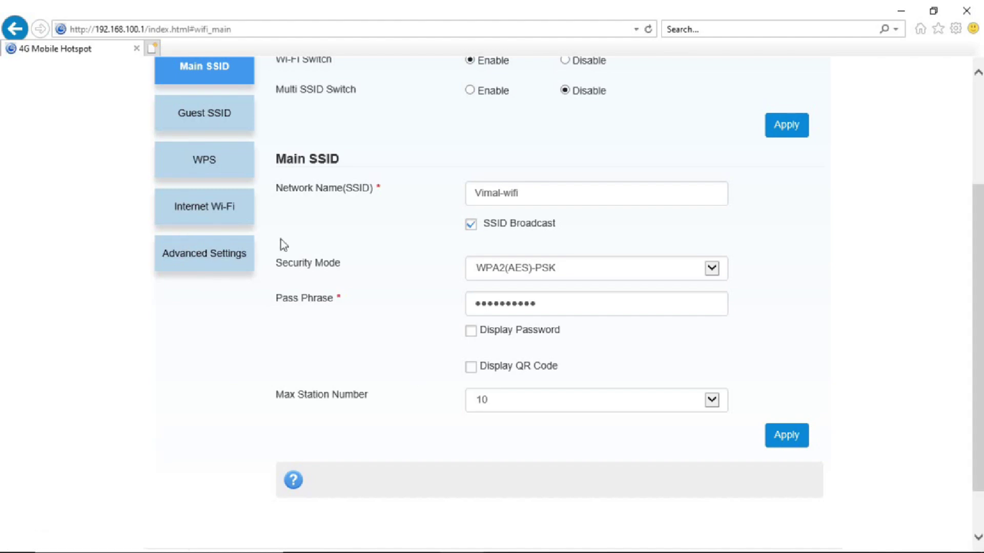
left_click(204, 211)
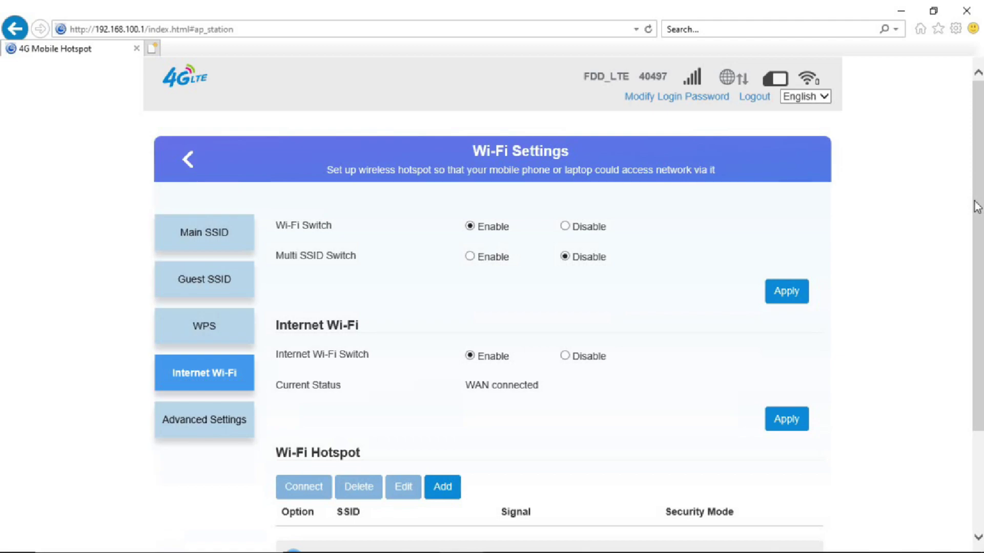
Set the advanced Wi-Fi country/region code to INDIA and apply, confirming the reconnect prompt.
left_click_drag(980, 210, 979, 307)
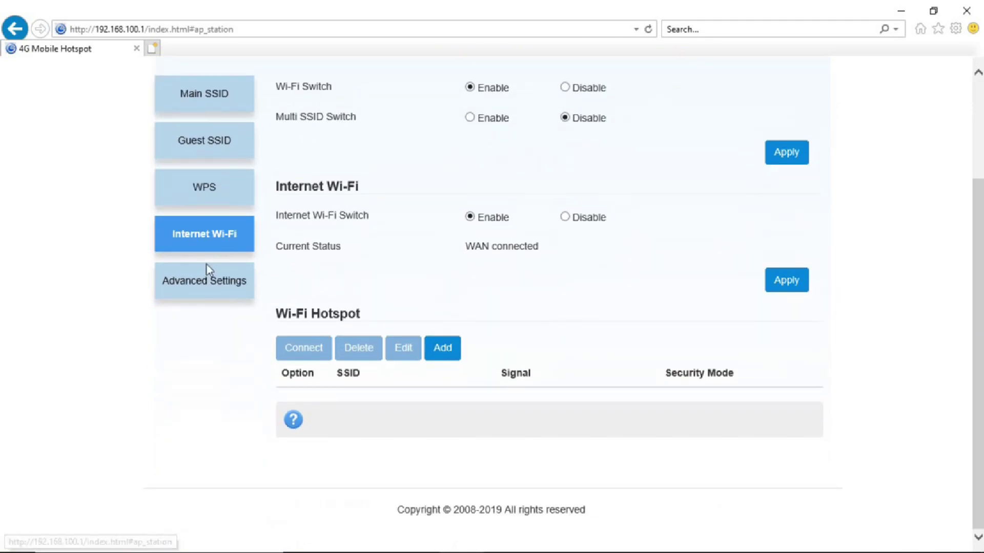
left_click(213, 288)
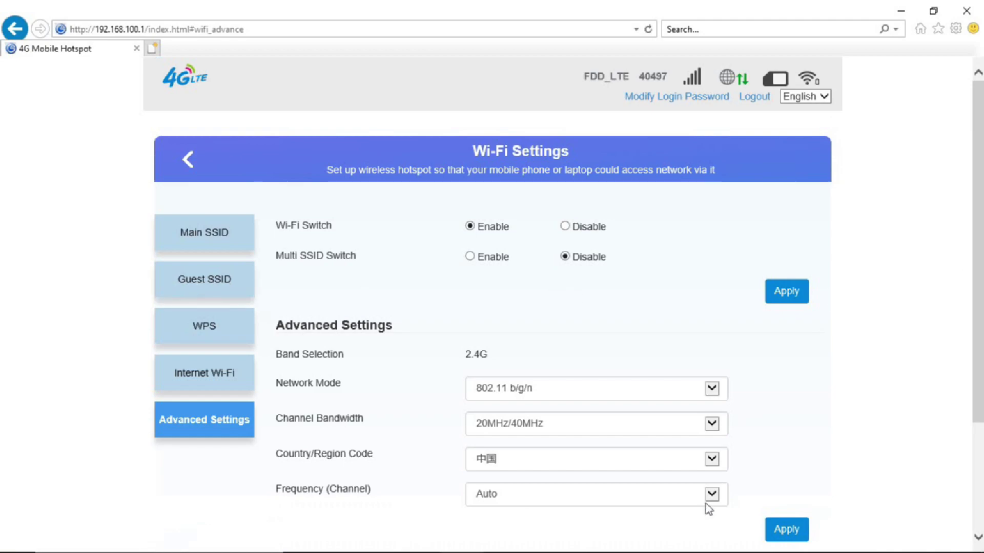
left_click(712, 459)
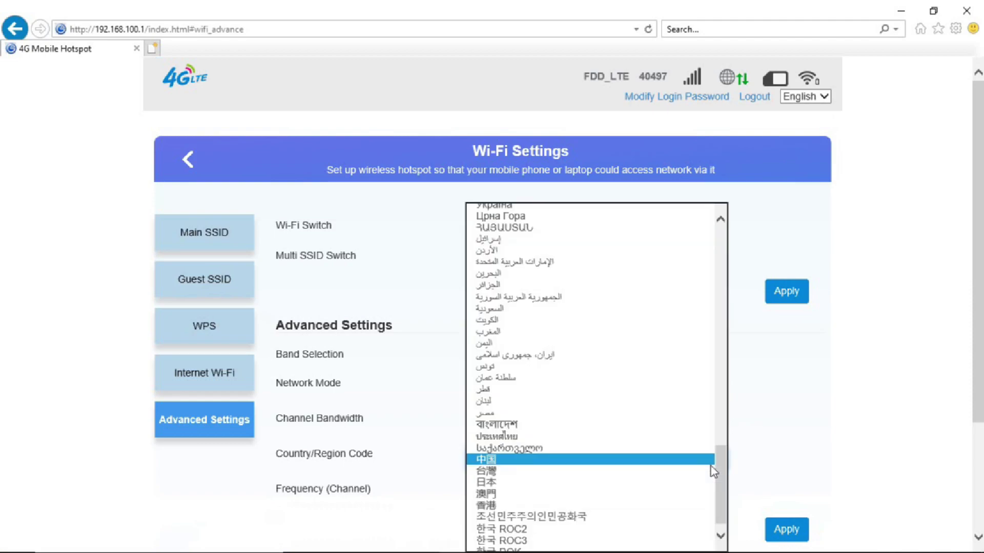
key("i")
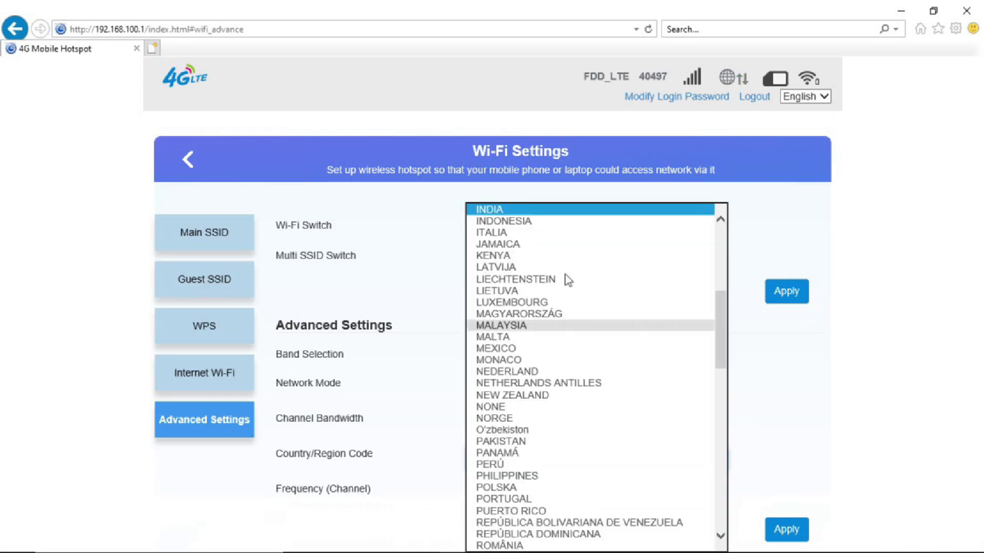
left_click(520, 209)
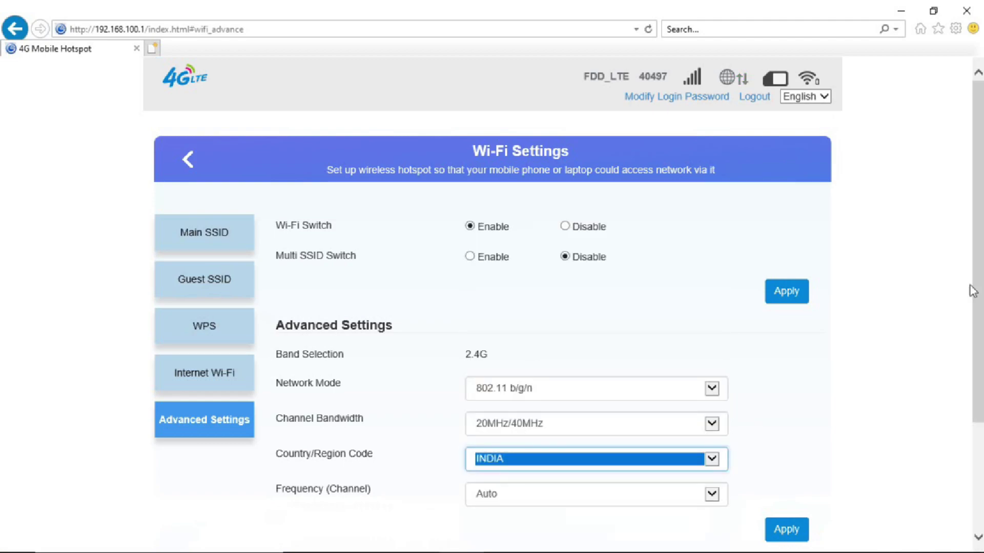
scroll(976, 293, "down", 2)
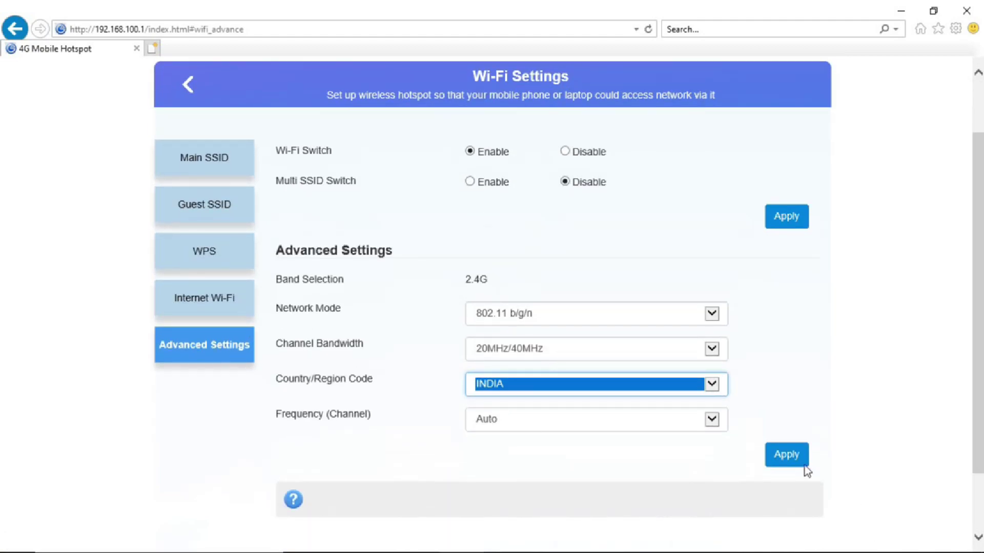
left_click(787, 463)
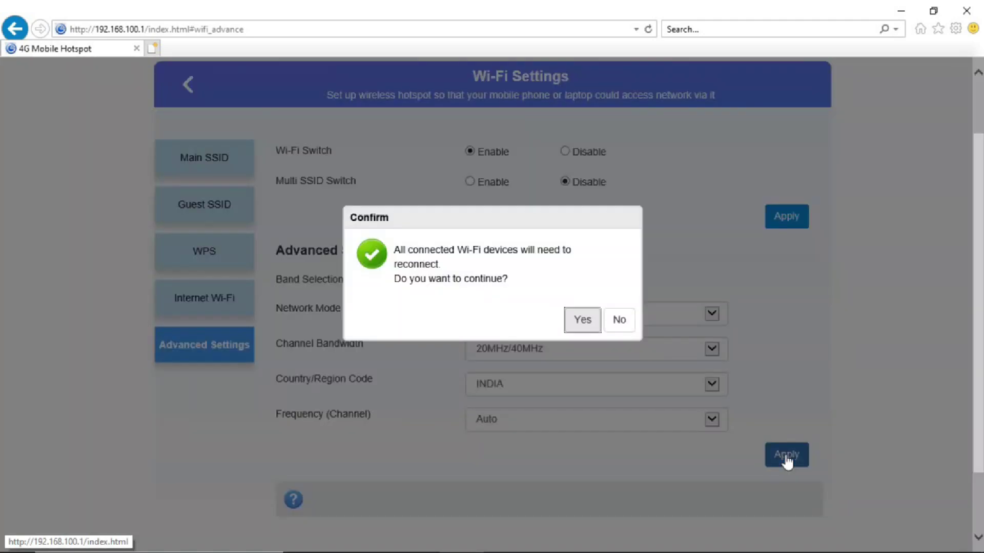
left_click(583, 324)
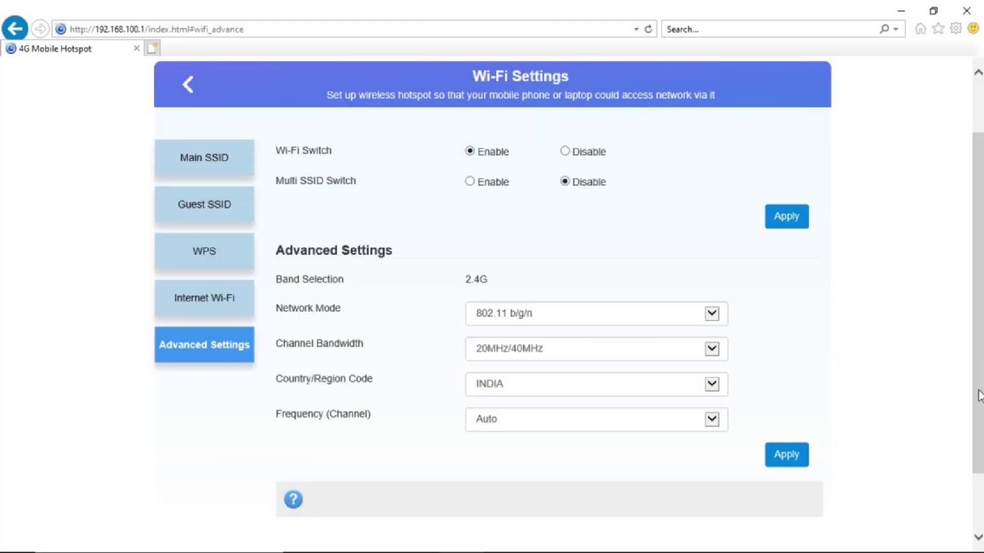
scroll(974, 199, "up", 2)
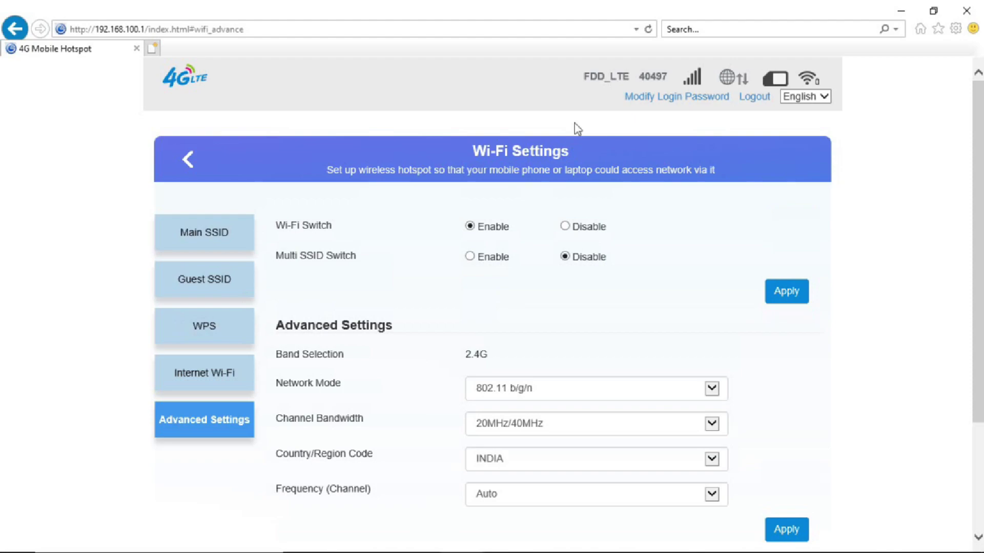
left_click(660, 101)
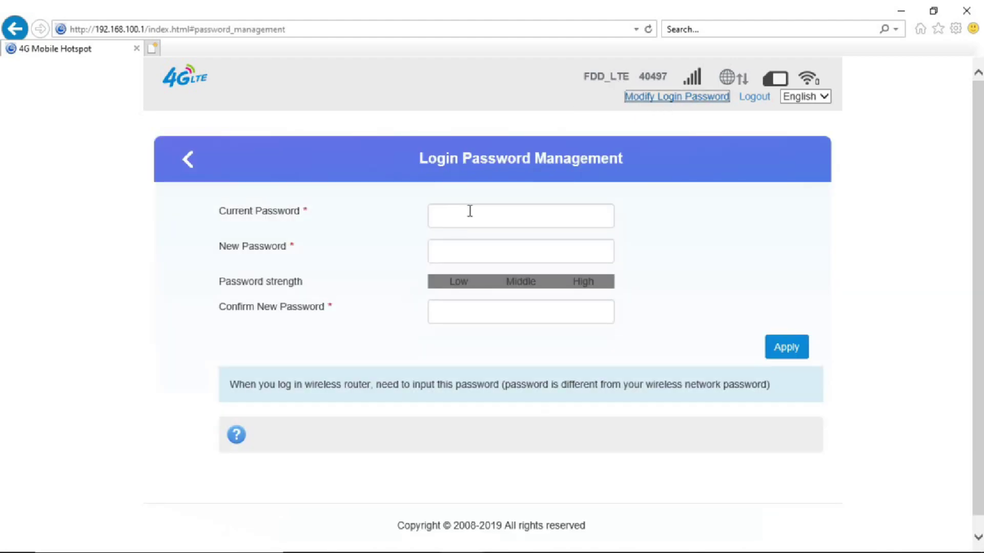
Enter the current and new login passwords, apply, and return to the dashboard.
left_click(469, 211)
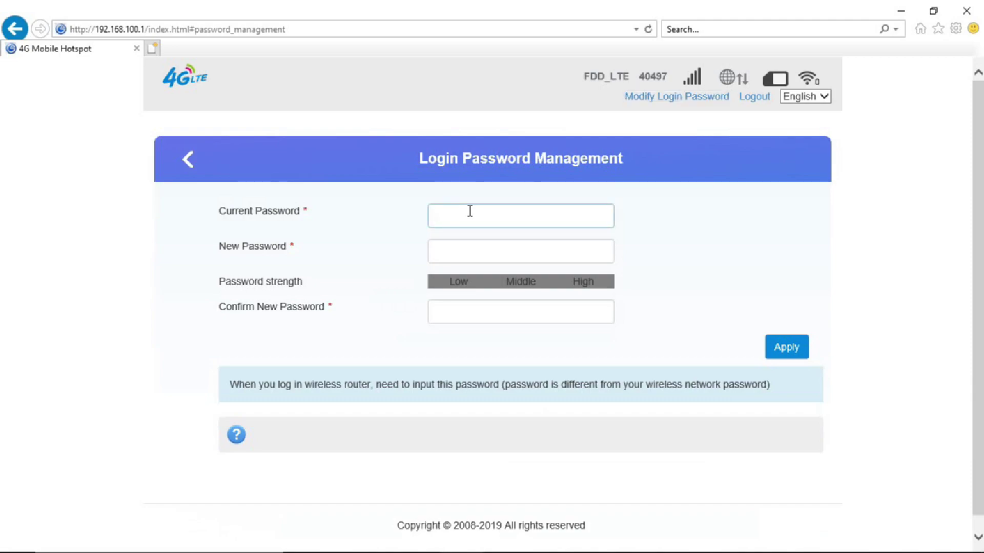
type("admin")
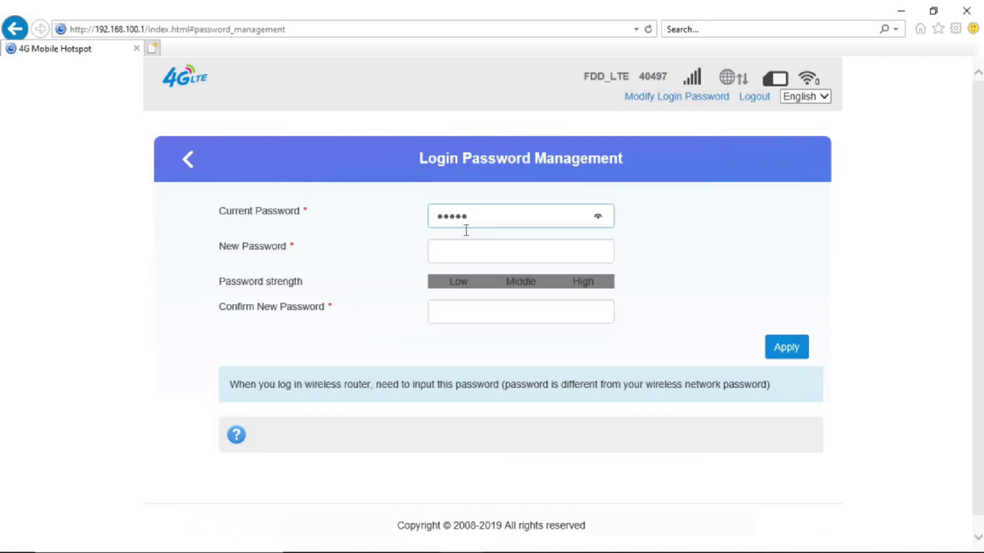
left_click(465, 244)
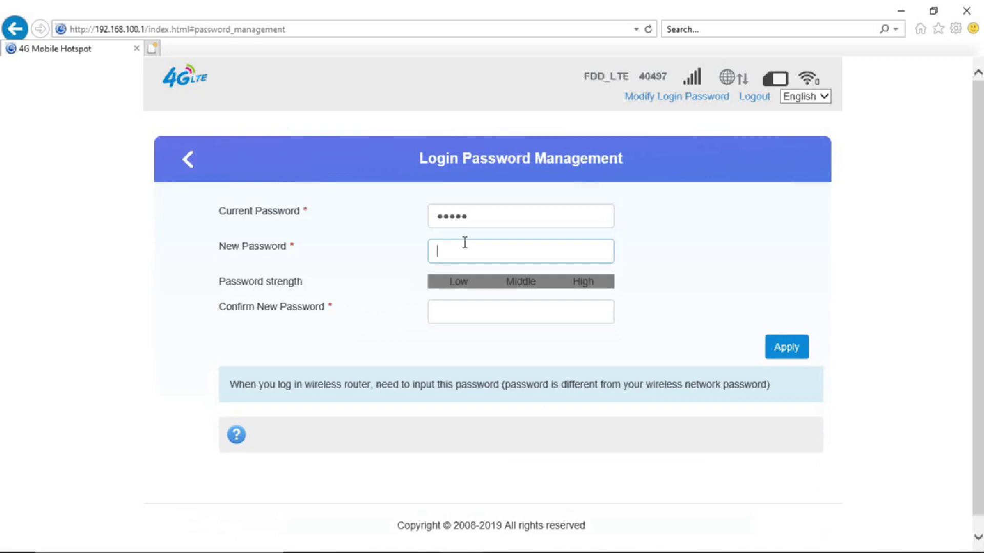
type("1234")
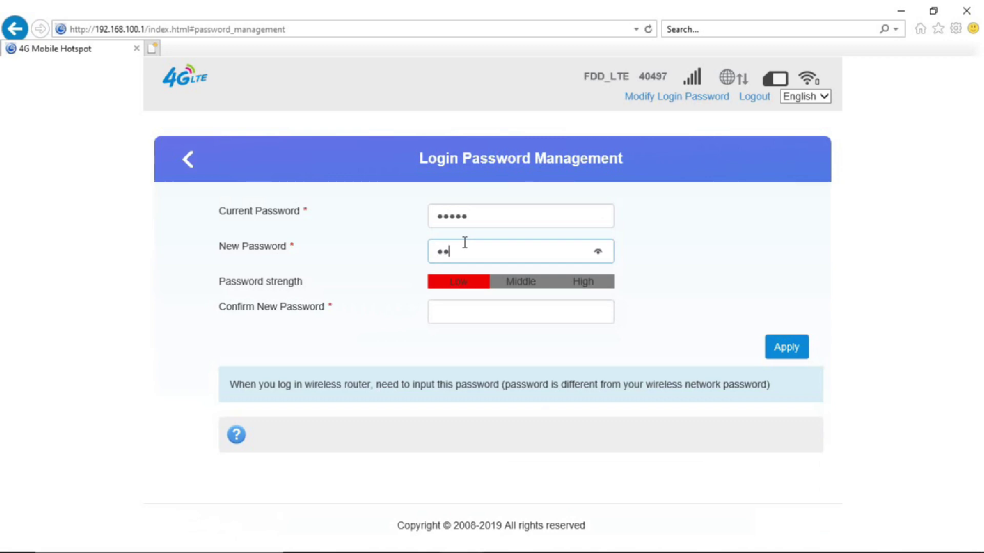
type("567890")
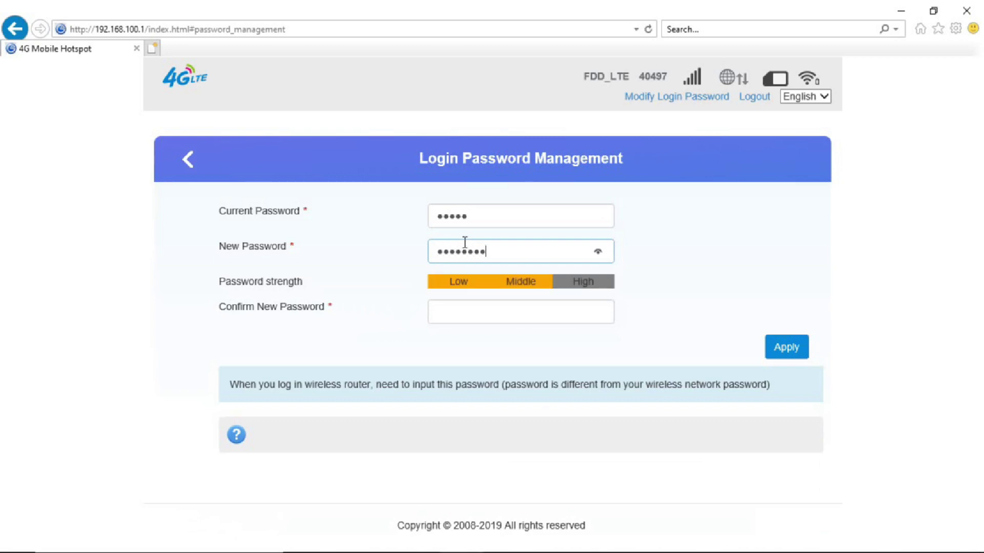
left_click(473, 316)
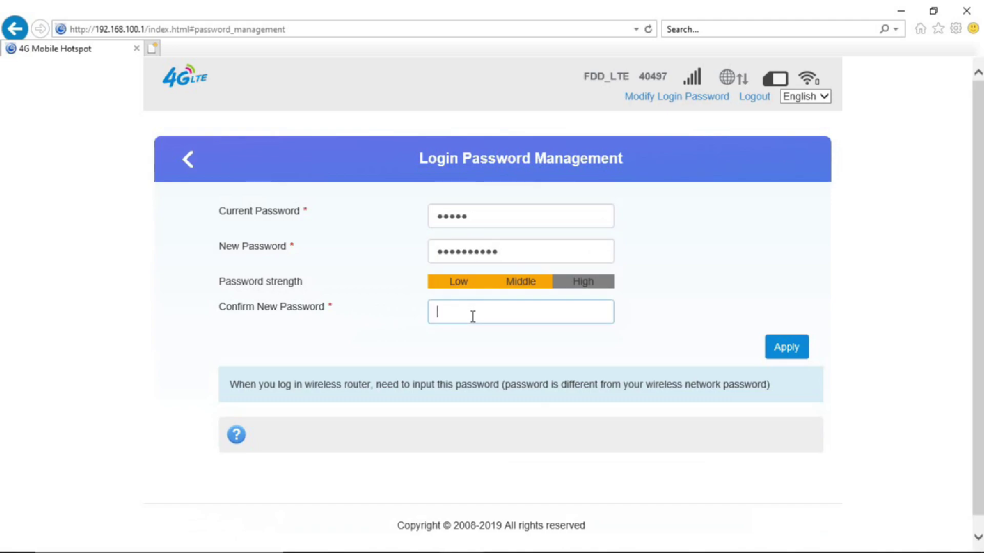
type("1234567890")
left_click(789, 348)
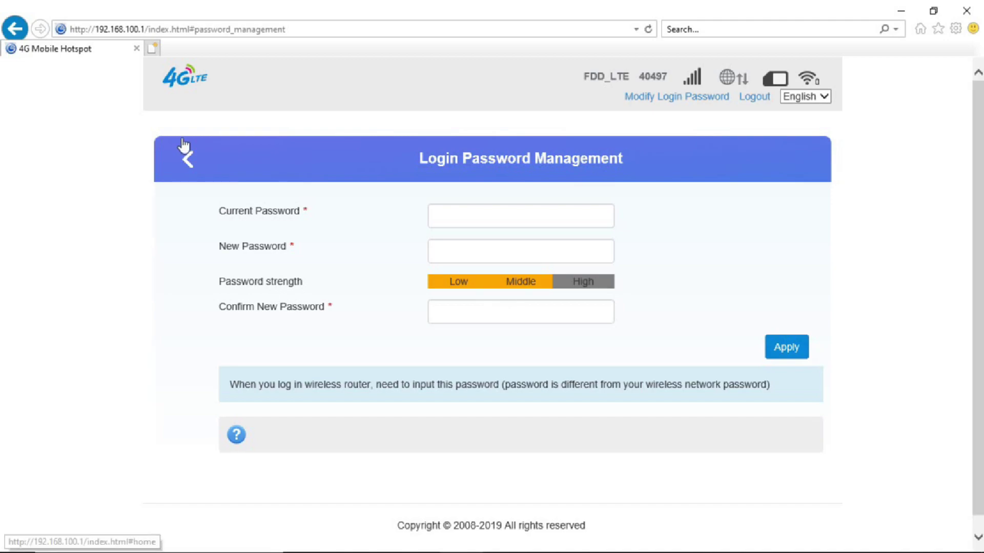
left_click(191, 159)
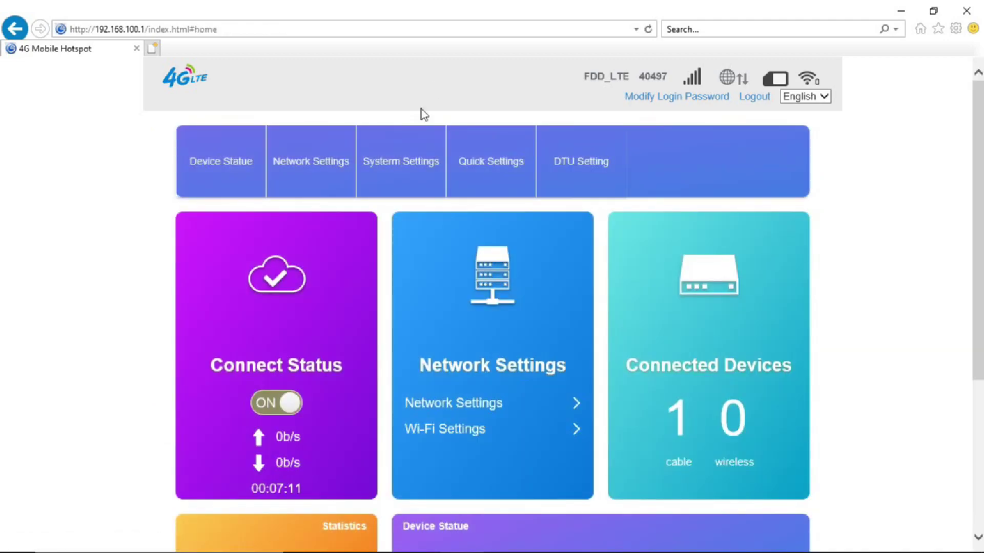
Confirm Vimal-wifi appears in the Windows Wi-Fi list, then start logging out.
left_click(248, 162)
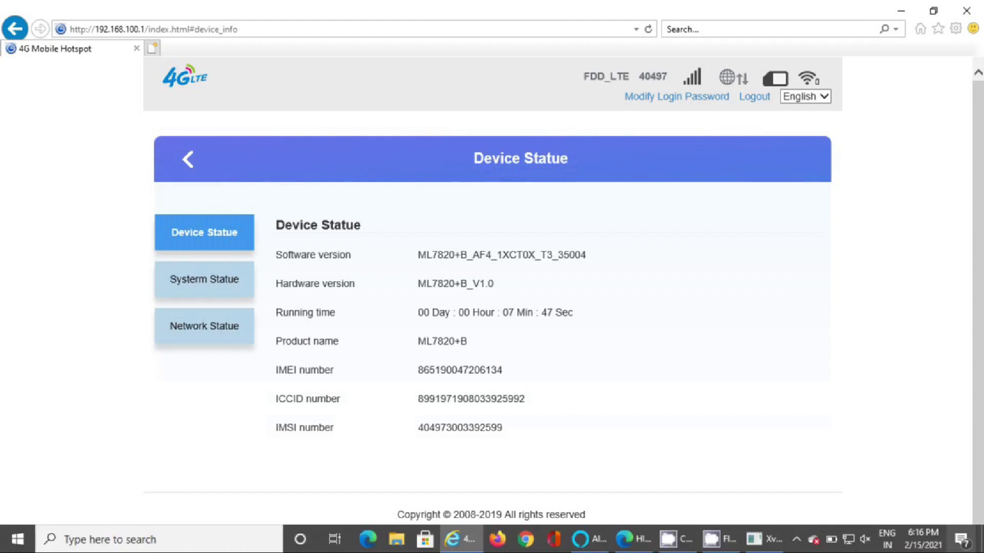
left_click(850, 538)
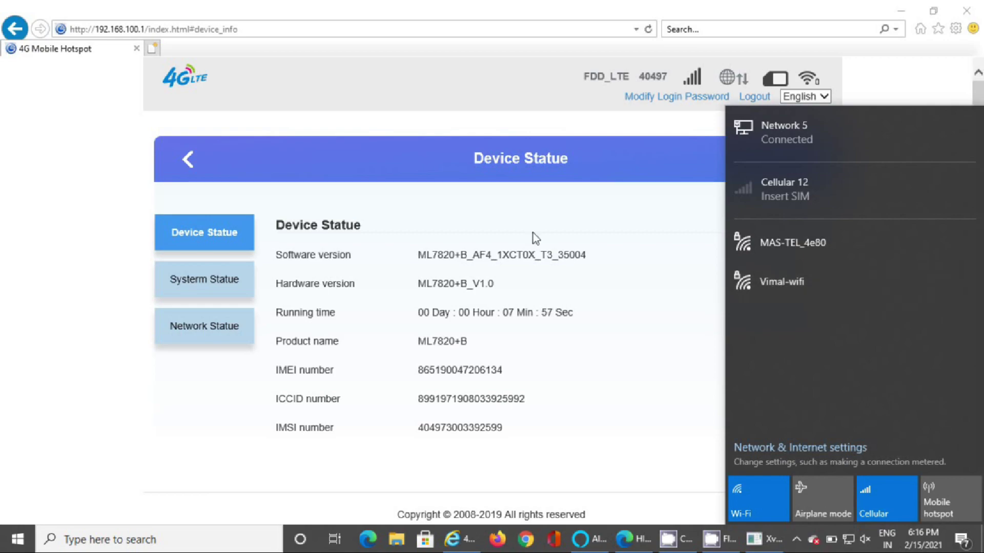
left_click(543, 210)
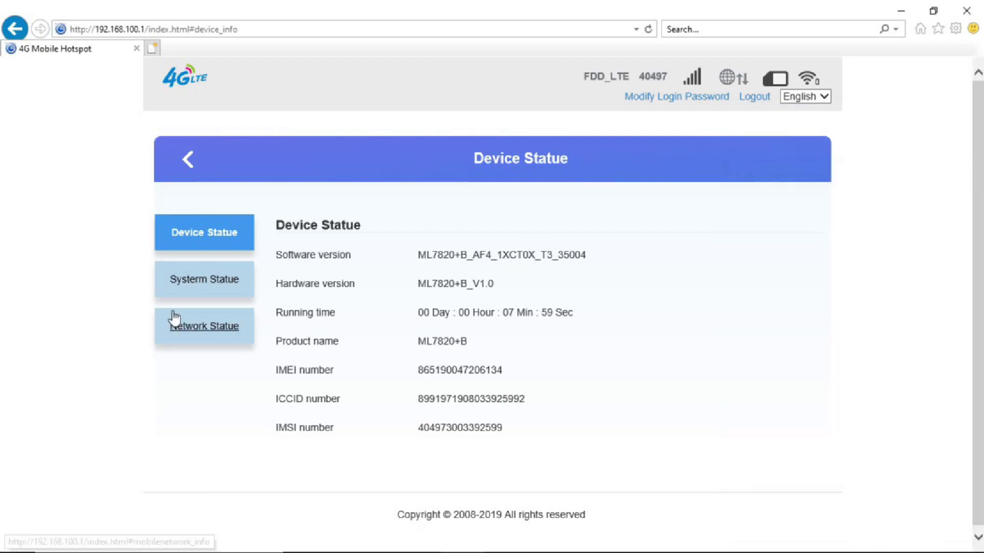
left_click(186, 178)
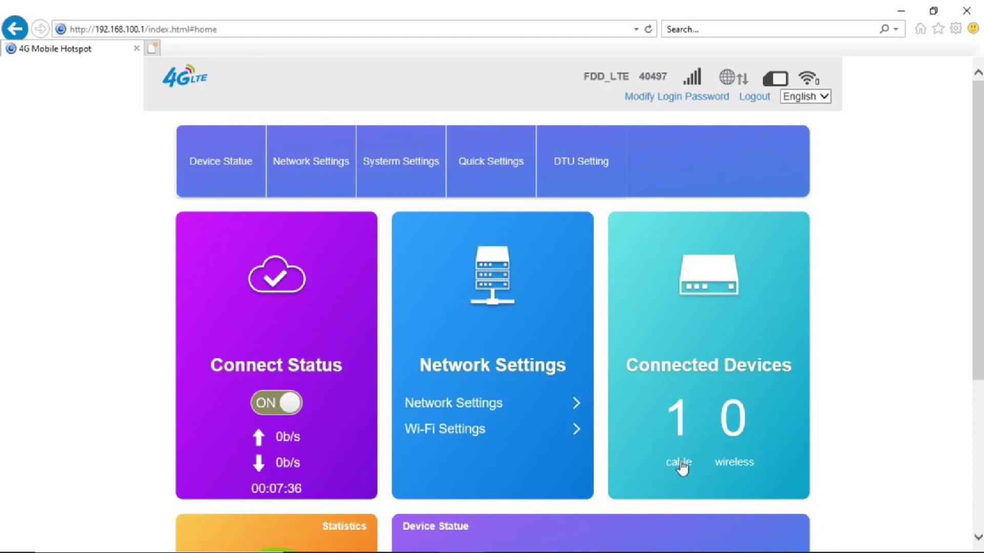
left_click_drag(977, 298, 981, 431)
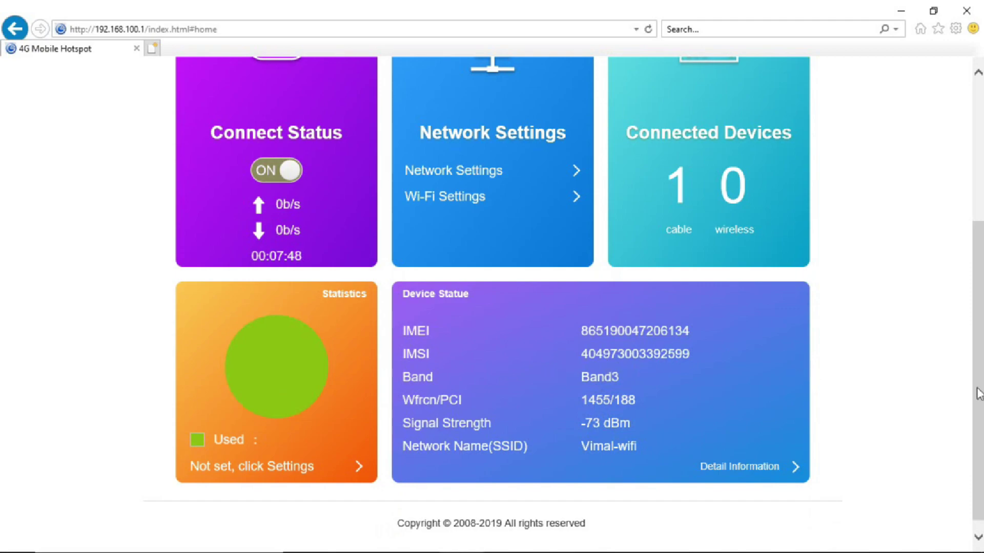
scroll(979, 440, "down", 1)
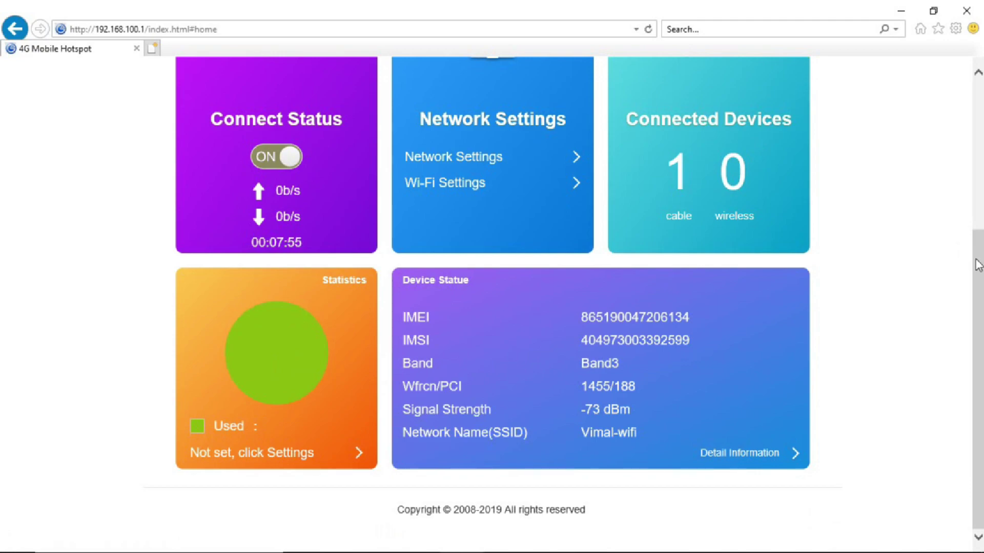
left_click_drag(977, 262, 979, 108)
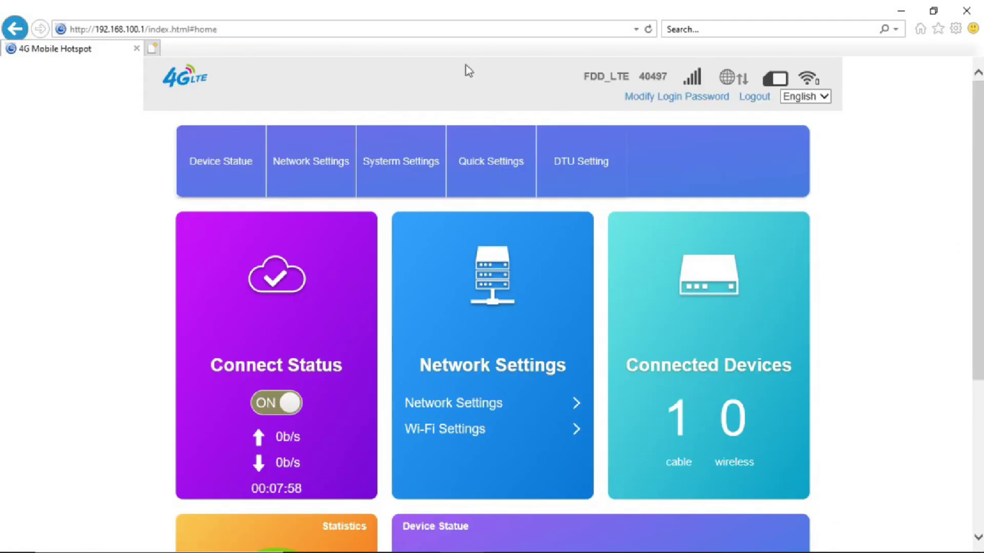
left_click(755, 101)
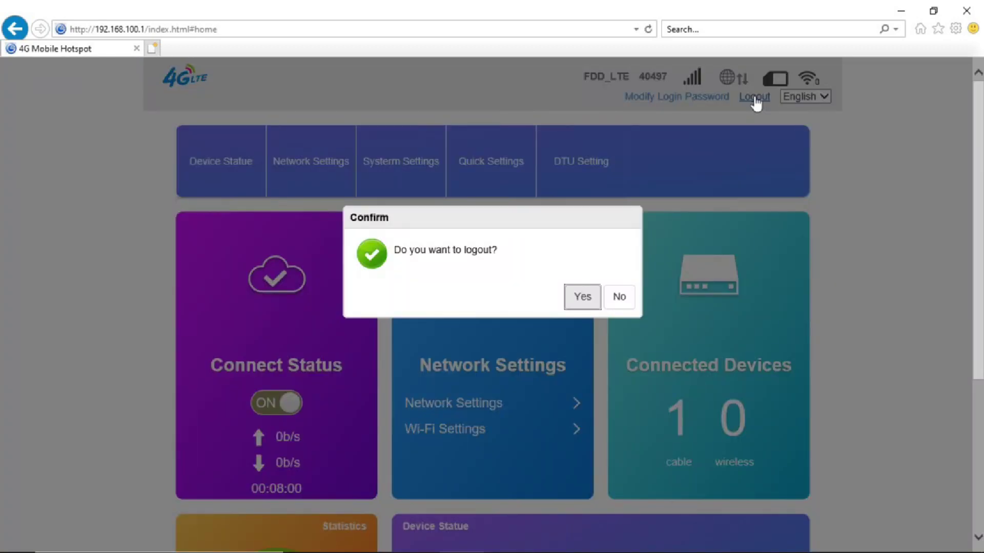
Confirm logout and sign back in using the new login password.
left_click(596, 299)
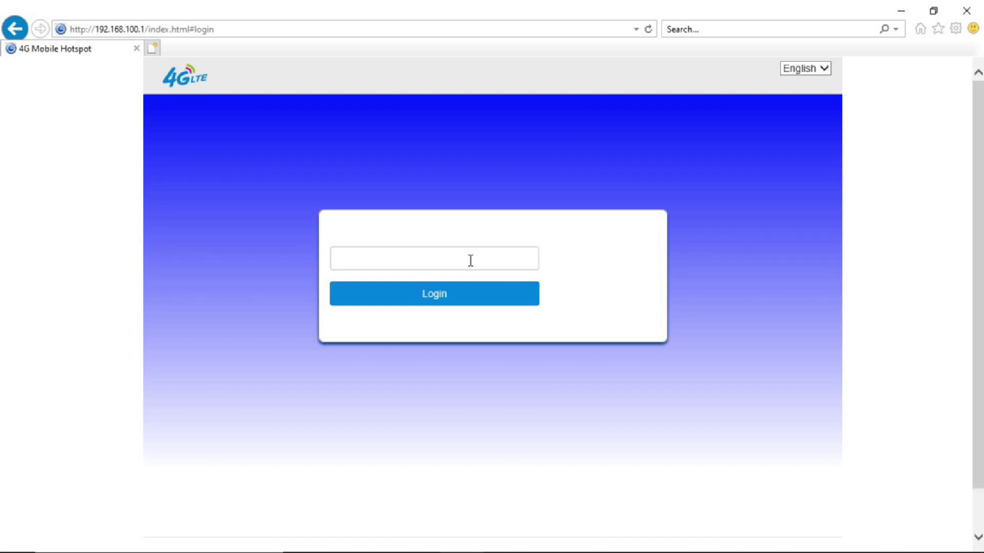
type("12345678")
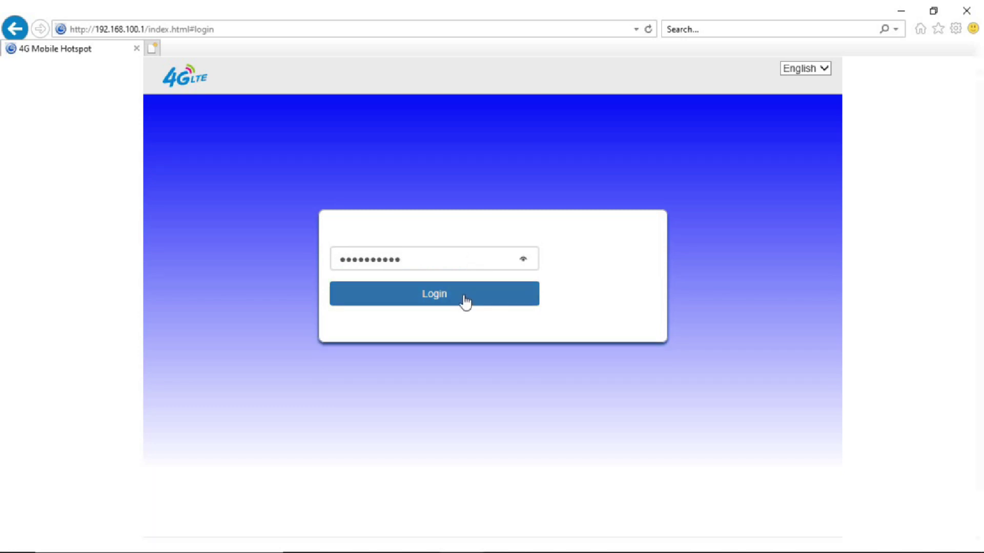
left_click(464, 302)
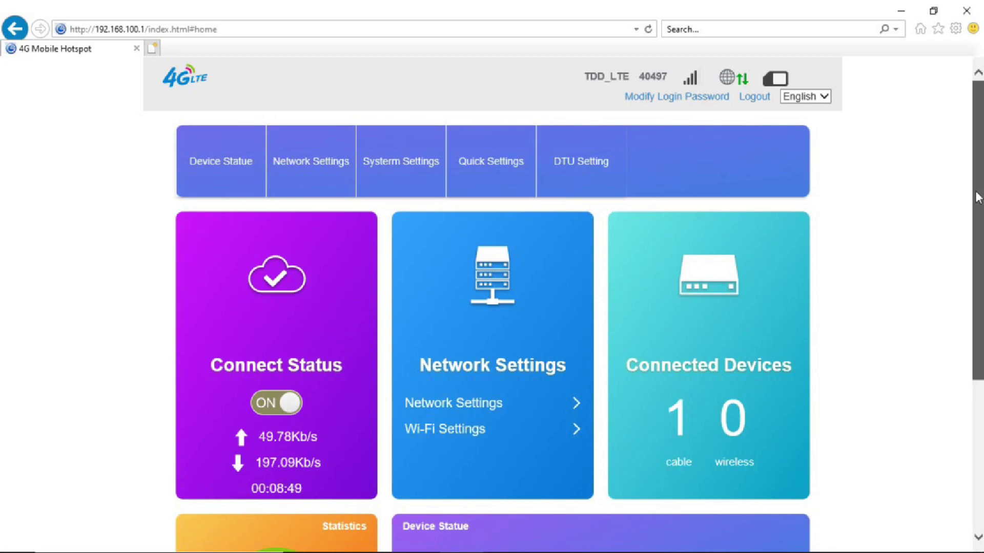
Review the System Settings and Device Statue pages, then close the browser window.
left_click_drag(978, 198, 981, 356)
scroll(931, 165, "up", 5)
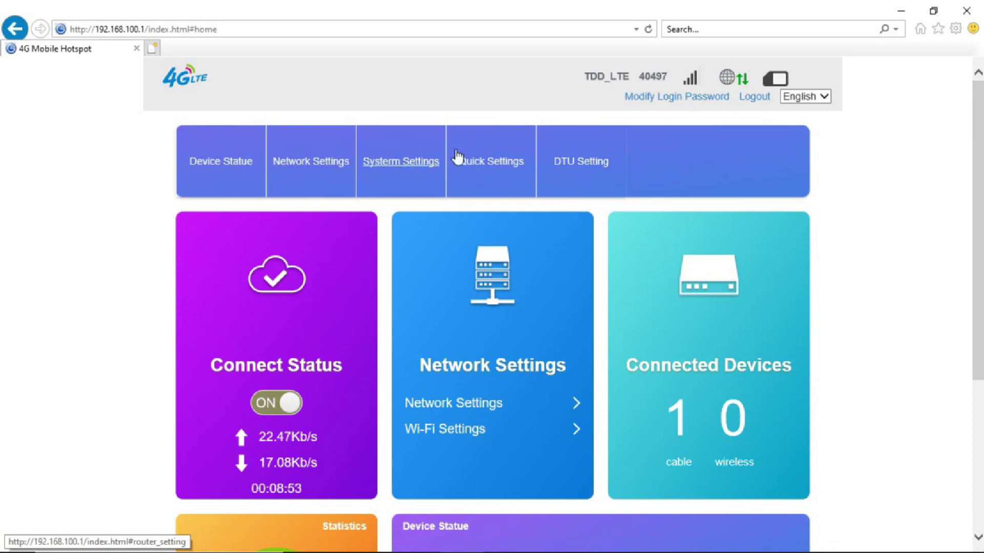
left_click(430, 161)
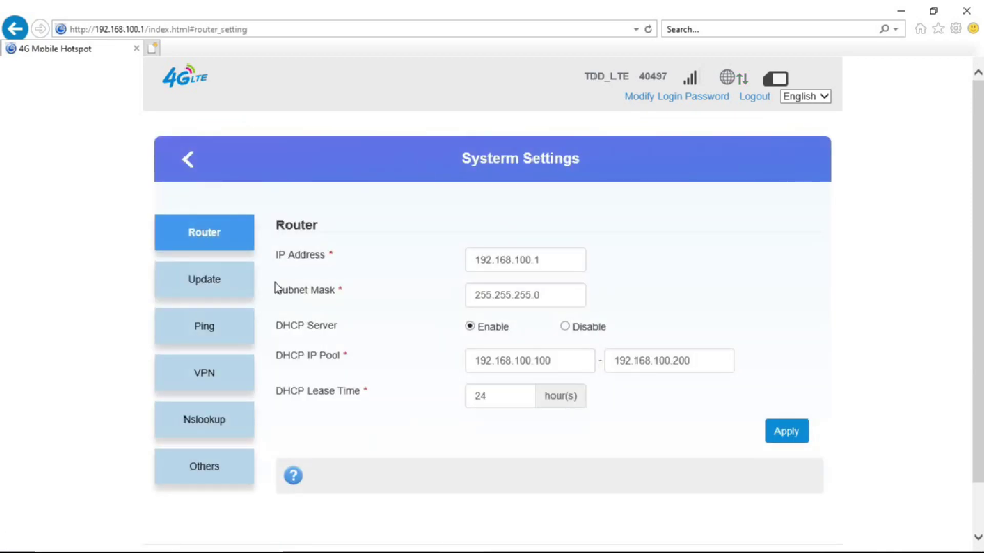
left_click(187, 164)
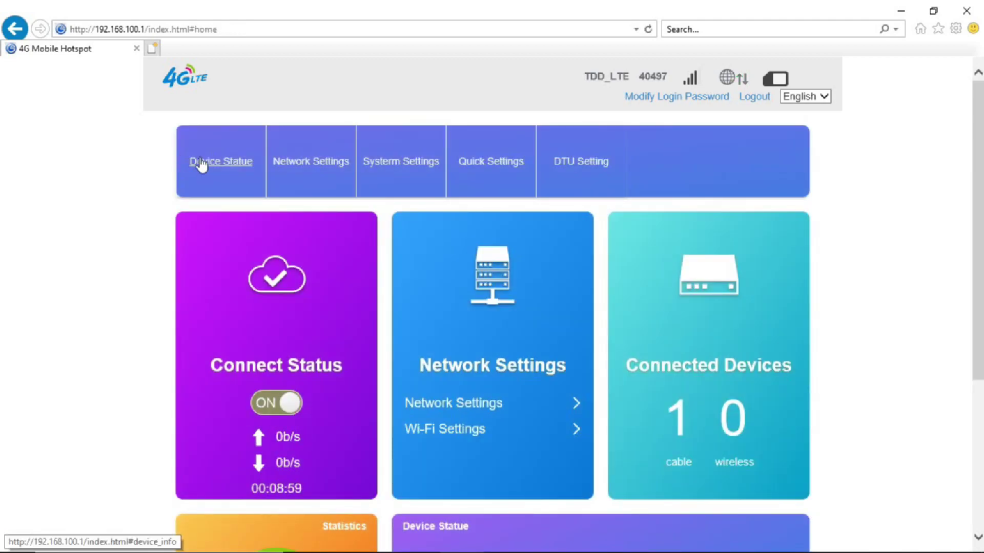
left_click(203, 163)
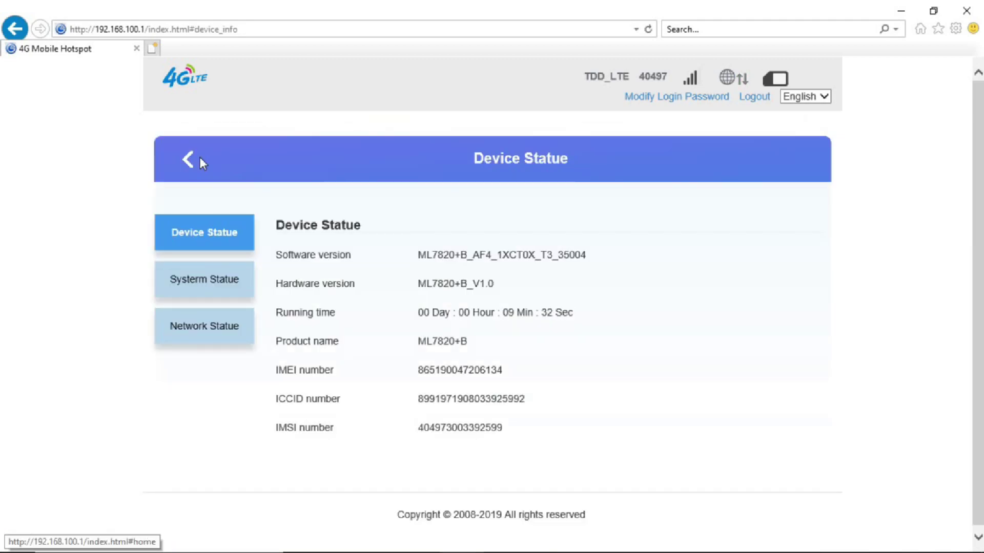
left_click(967, 12)
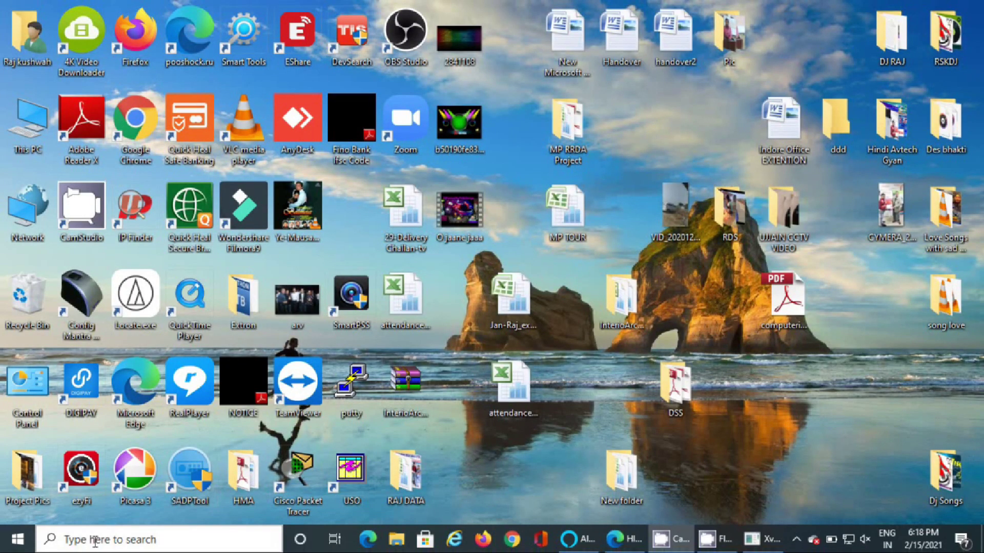
Restore the minimized CamStudio recorder window from the bottom of the screen.
mouse_move(115, 551)
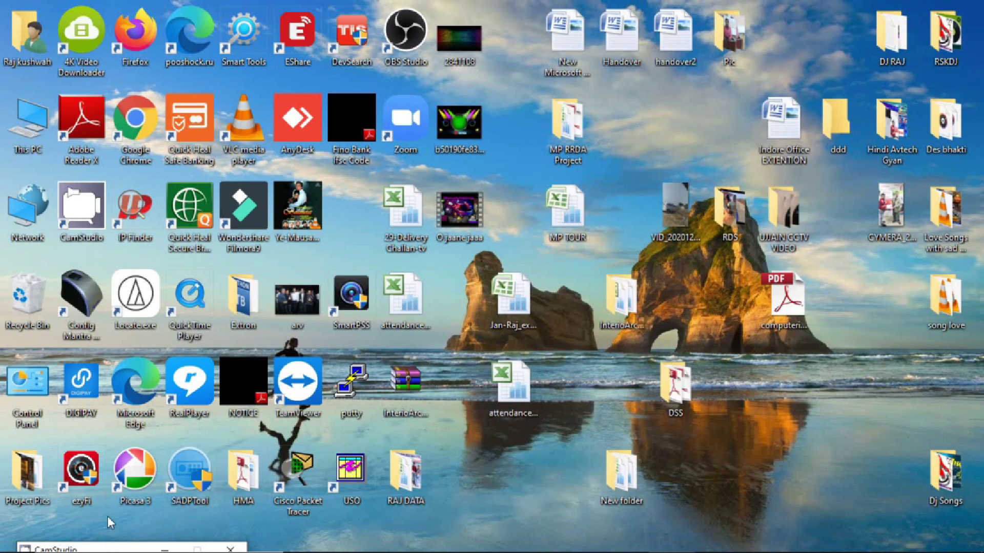
double_click(110, 547)
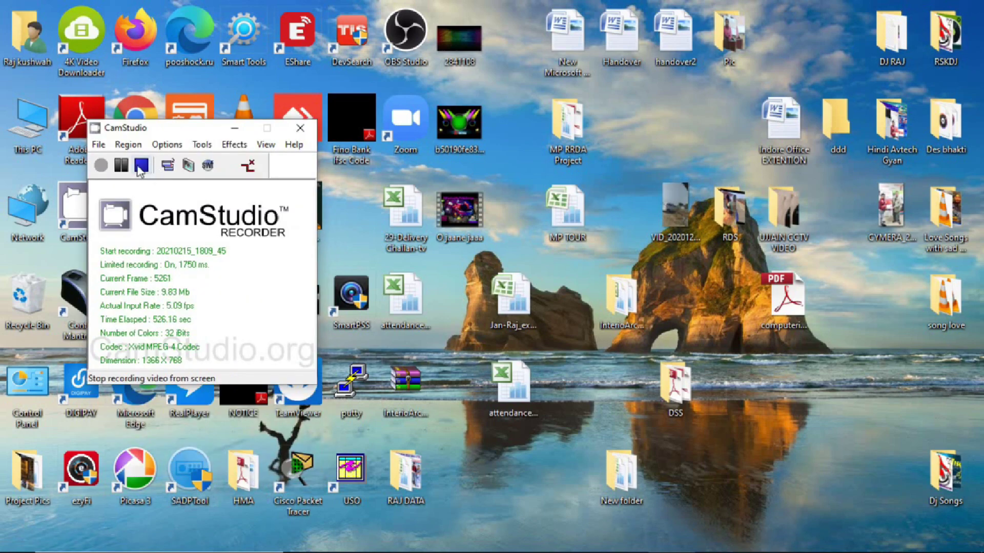